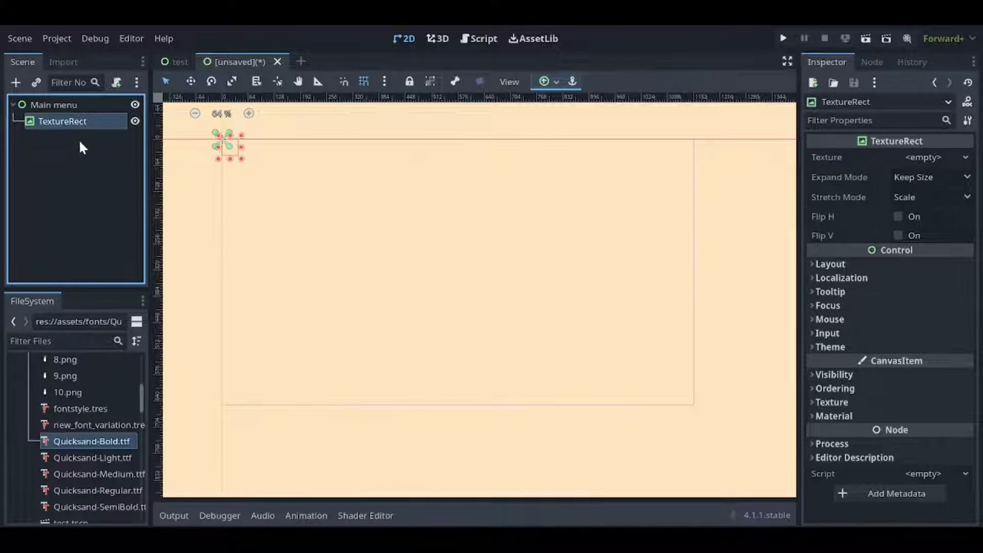
# Step: Copy the text1 label from the test scene into the unsaved scene under Main menu
pyautogui.click(63, 114)
pyautogui.click(30, 104)
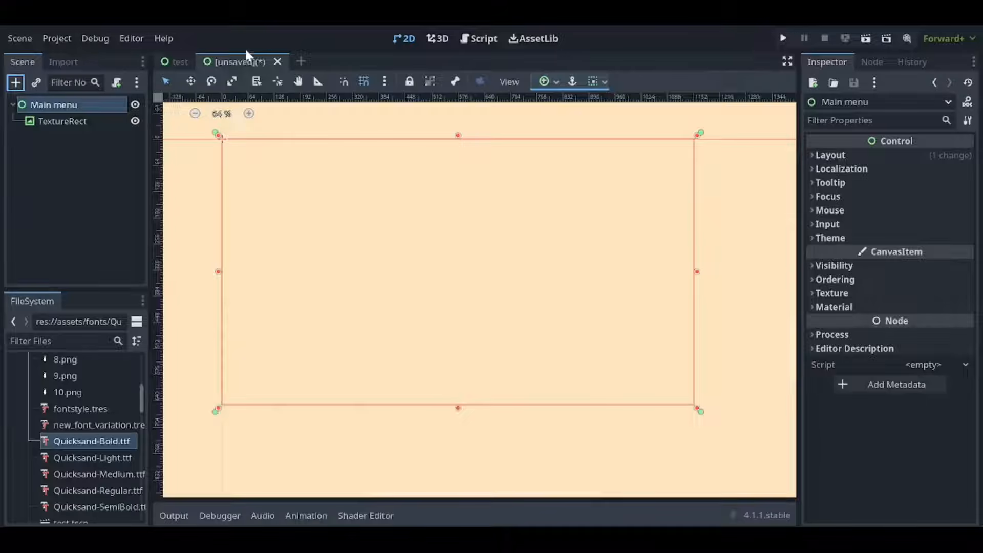
pyautogui.click(177, 61)
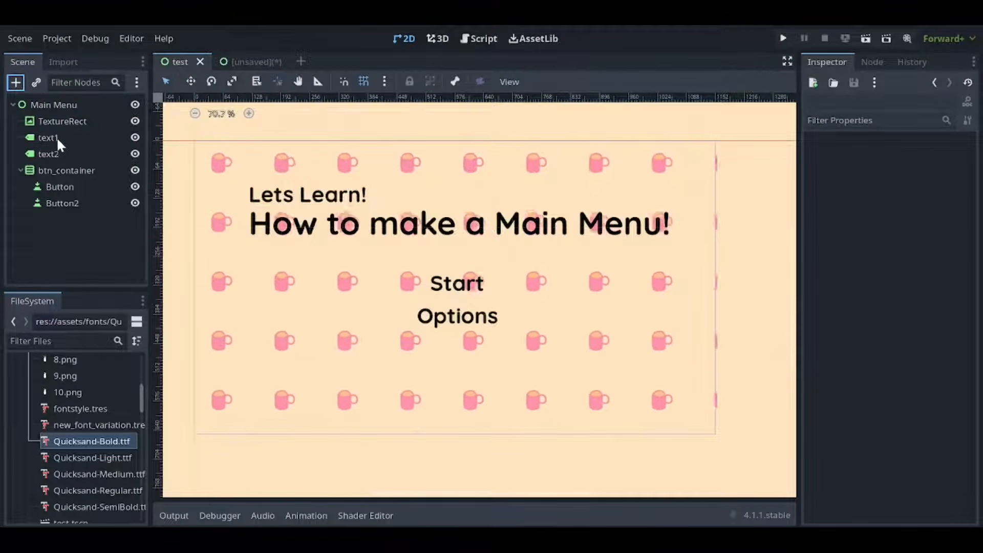
pyautogui.click(57, 138)
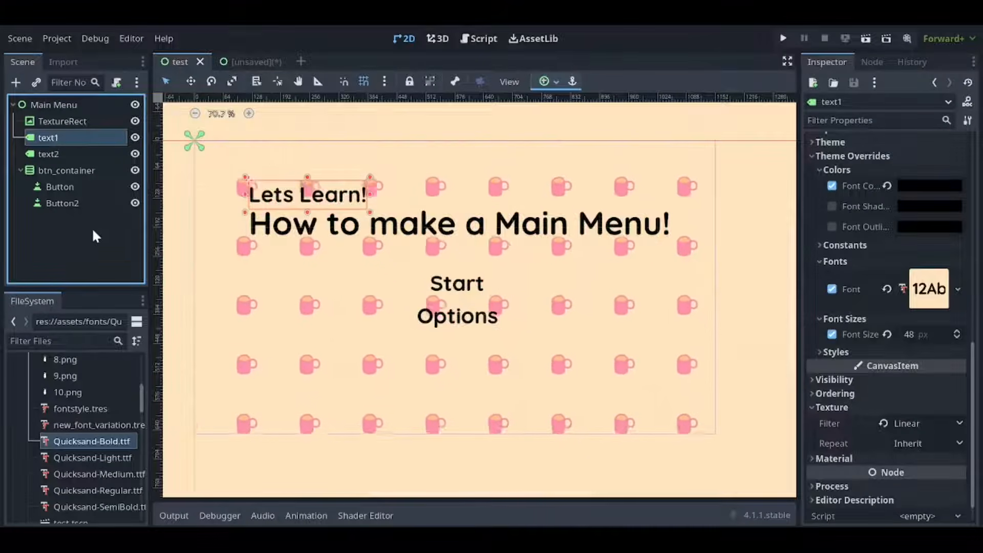
pyautogui.hotkey('ctrl', 'Tab')
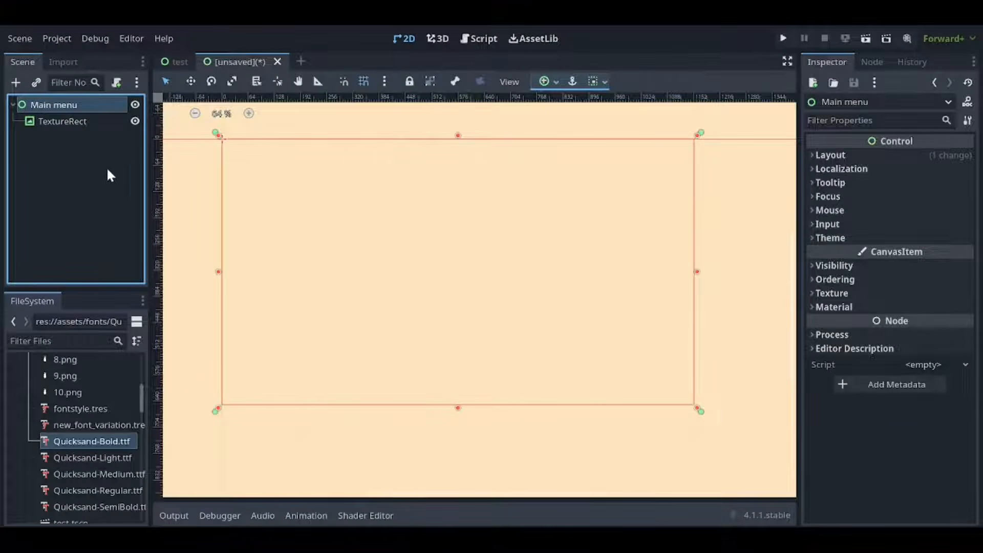
pyautogui.hotkey('ctrl', 'v')
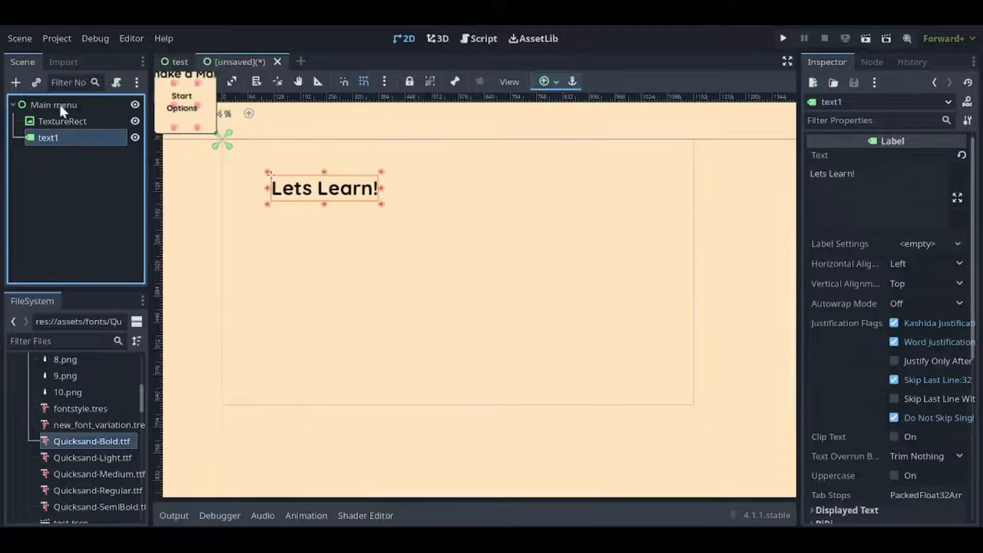
# Step: Copy the text2 label from the test scene and paste it under Main menu in the unsaved scene
pyautogui.hotkey('ctrl', 'Tab')
pyautogui.click(51, 155)
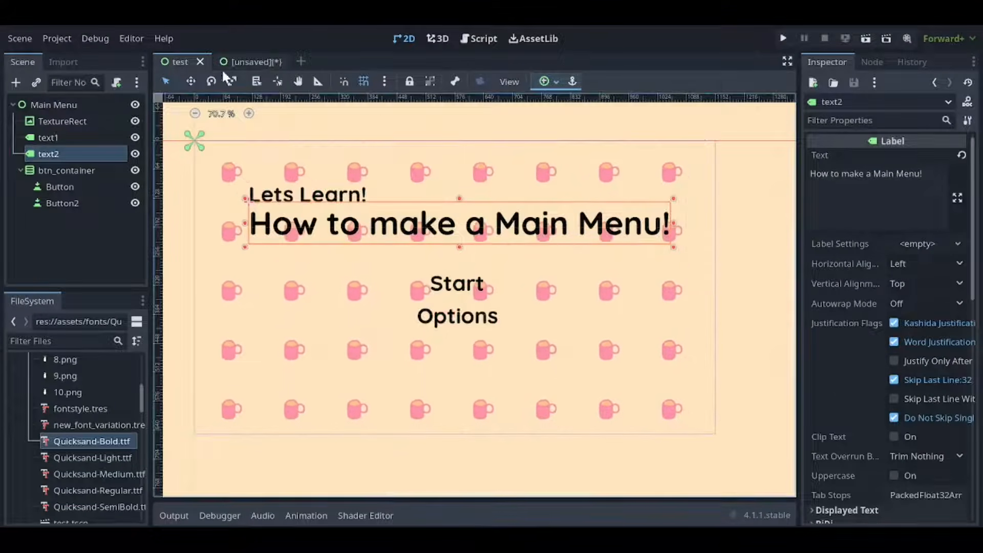
pyautogui.hotkey('ctrl', 'Tab')
pyautogui.click(68, 102)
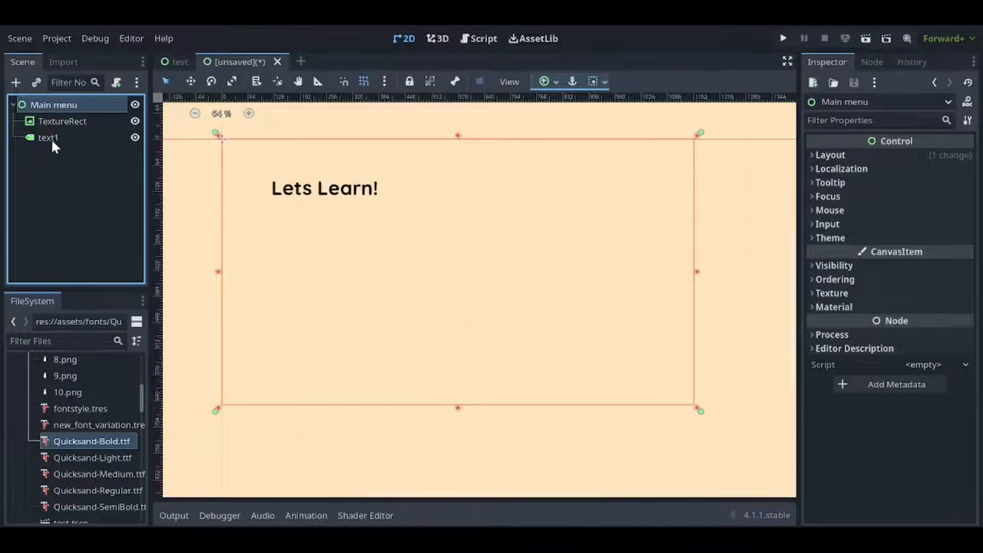
pyautogui.hotkey('ctrl', 'v')
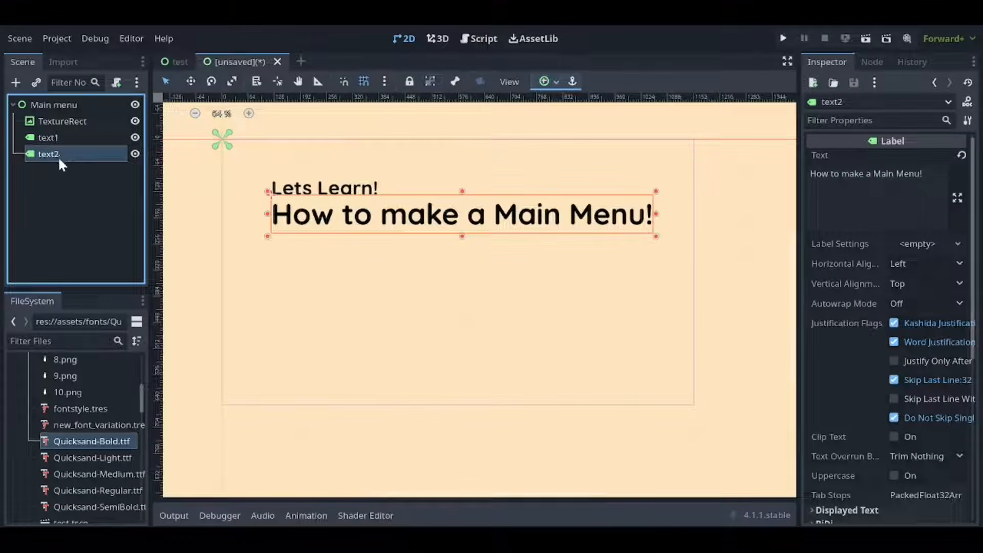
pyautogui.click(486, 238)
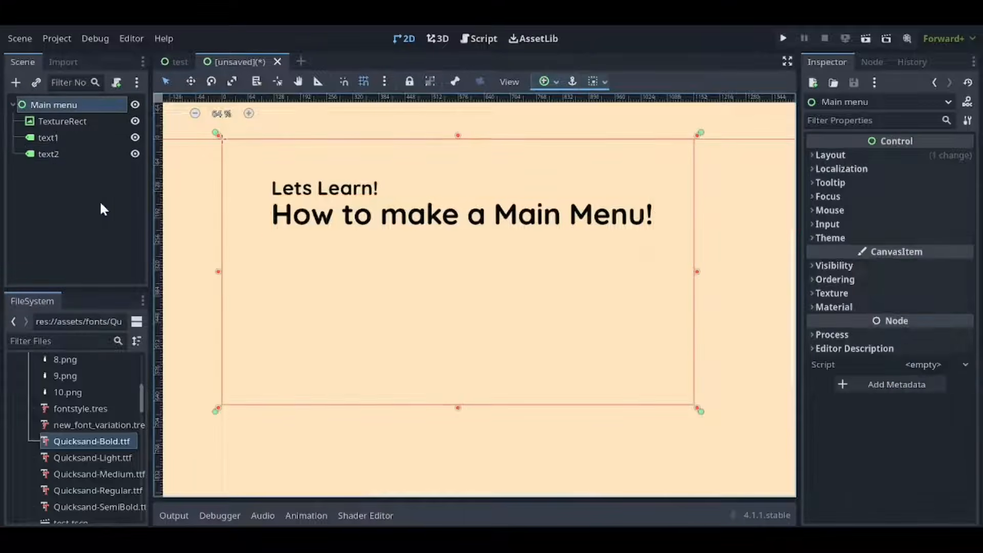
pyautogui.click(256, 440)
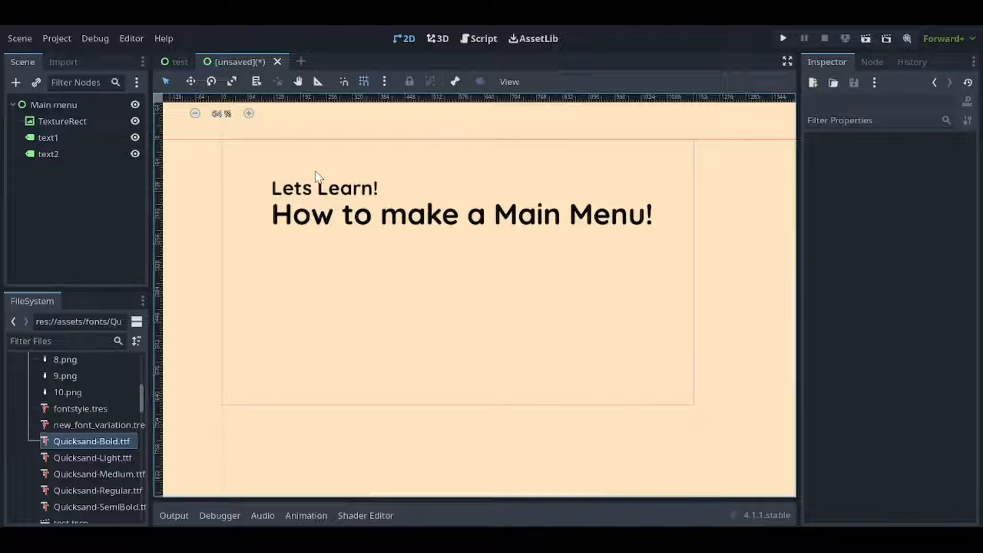
# Step: Using the test scene's btn_container as reference, add a VBoxContainer with a child Button under Main menu in the unsaved scene
pyautogui.click(186, 62)
pyautogui.click(47, 170)
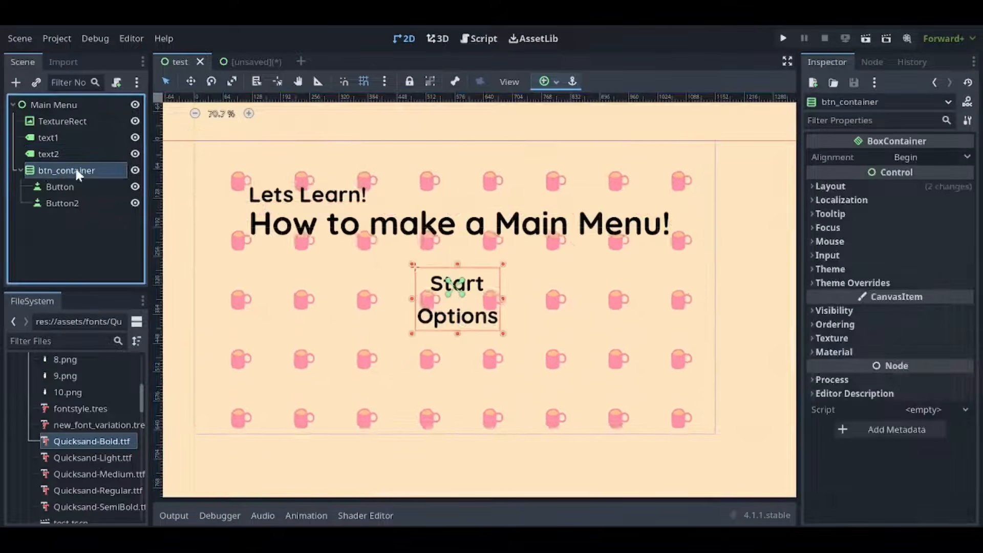
pyautogui.click(47, 104)
pyautogui.click(17, 83)
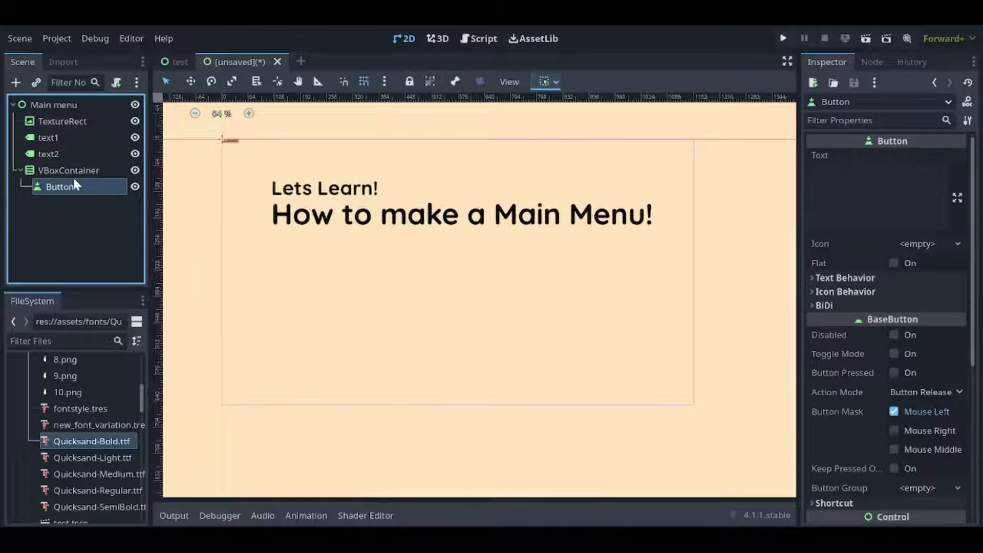
pyautogui.click(64, 170)
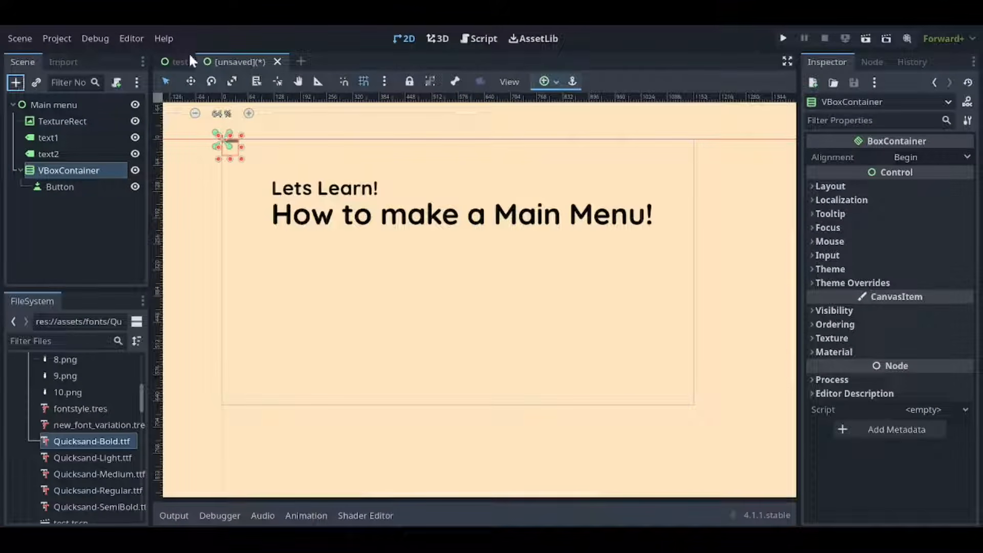
# Step: Duplicate the Button inside the VBoxContainer
pyautogui.click(64, 187)
pyautogui.hotkey('ctrl', 'd')
pyautogui.click(68, 217)
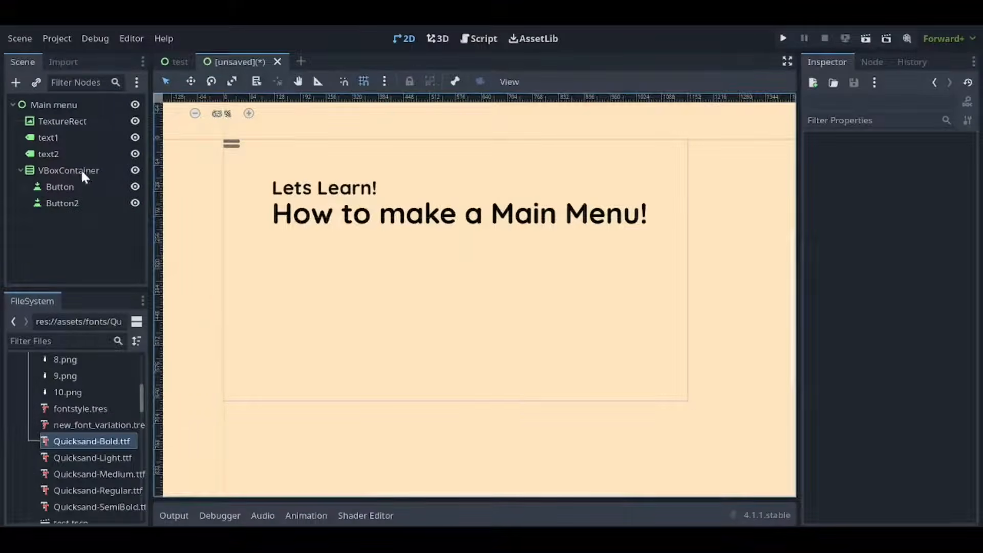
# Step: Rename the VBoxContainer node as btn_cont
pyautogui.click(48, 170)
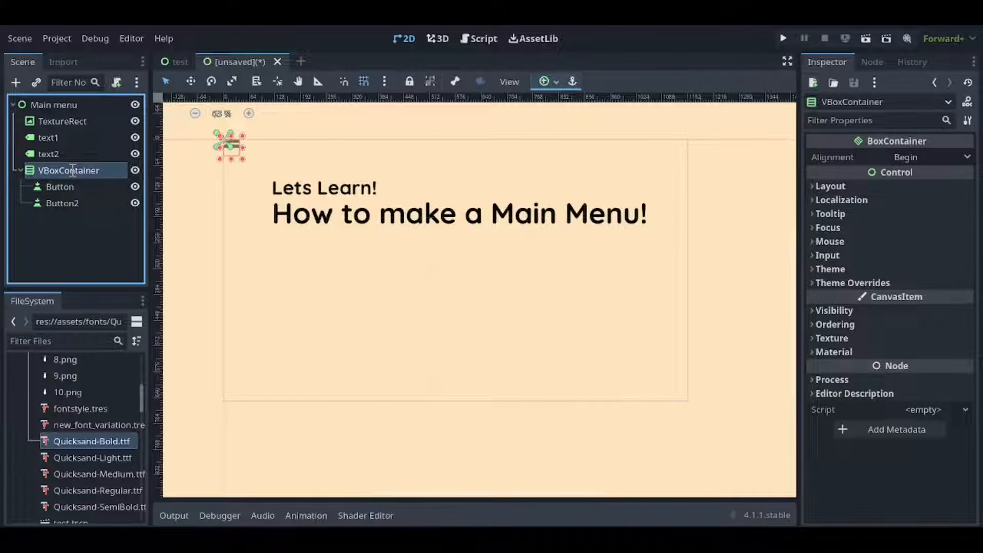
pyautogui.write('btn_cont')
pyautogui.press('Return')
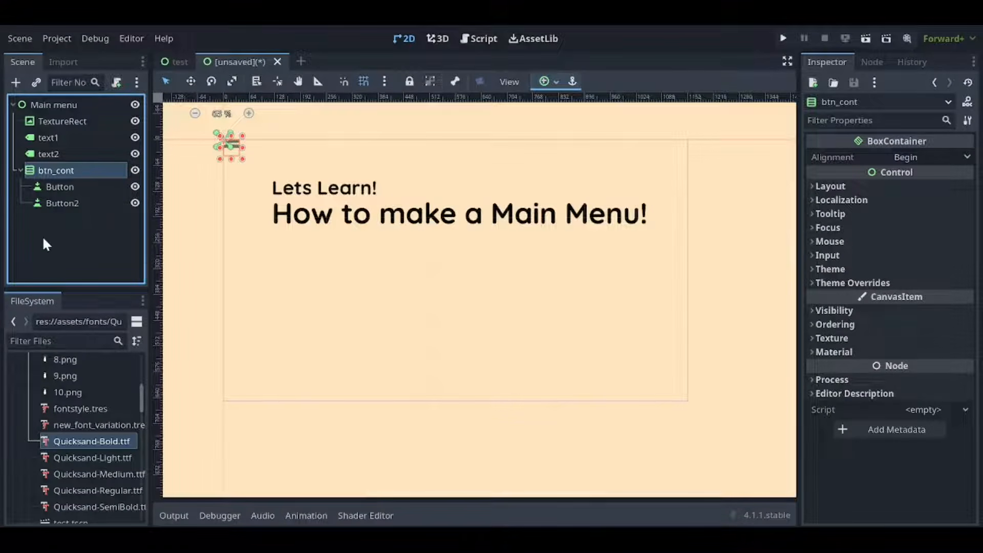
pyautogui.click(42, 236)
# Step: Anchor the btn_cont container to the centre of the main menu
pyautogui.click(57, 169)
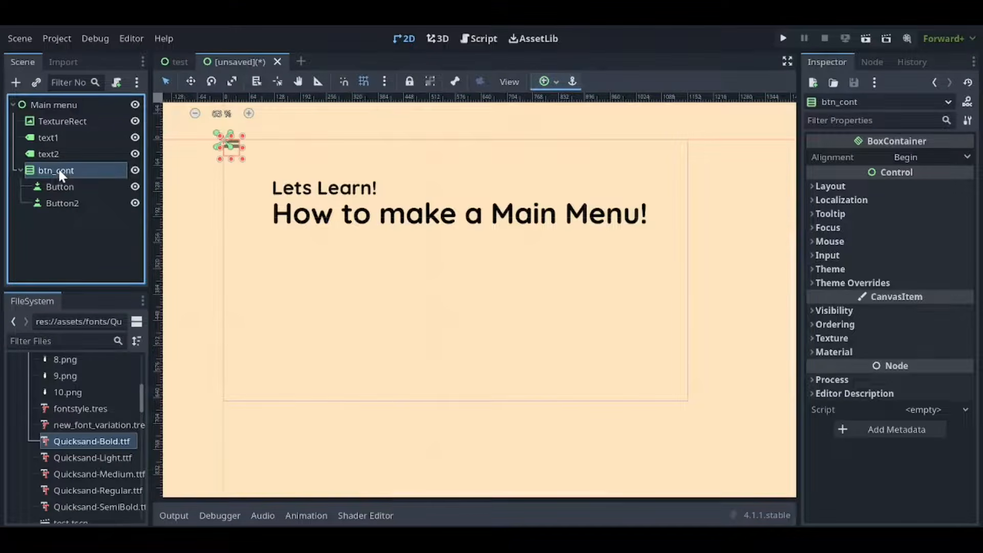
pyautogui.click(545, 83)
pyautogui.click(570, 143)
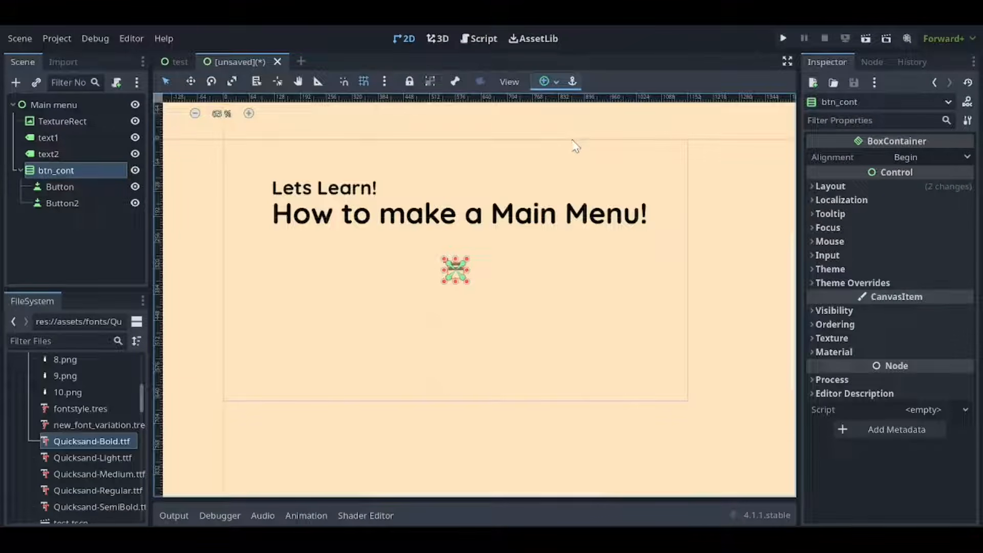
# Step: Set the text of the first button in btn_cont to "Start"
pyautogui.click(54, 186)
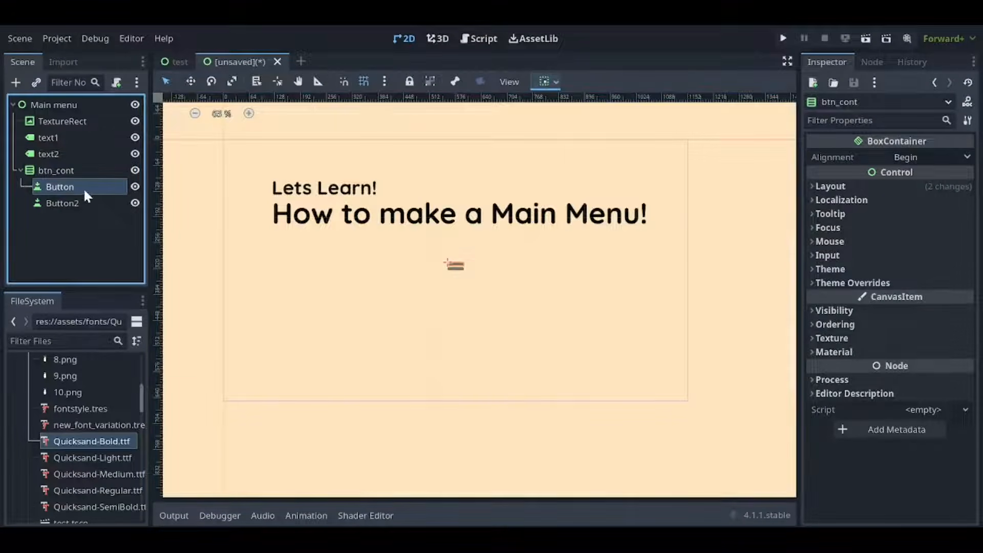
pyautogui.click(872, 179)
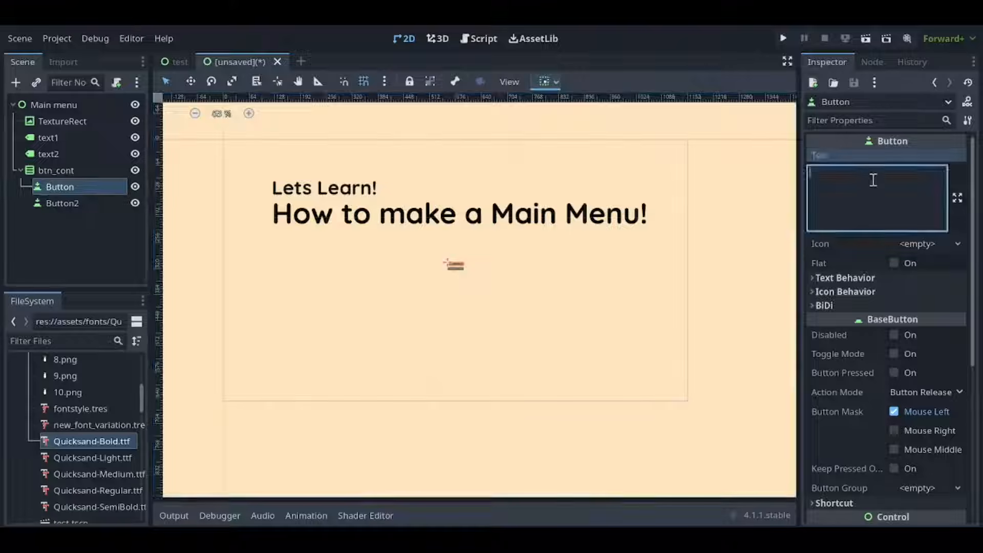
pyautogui.write('Start')
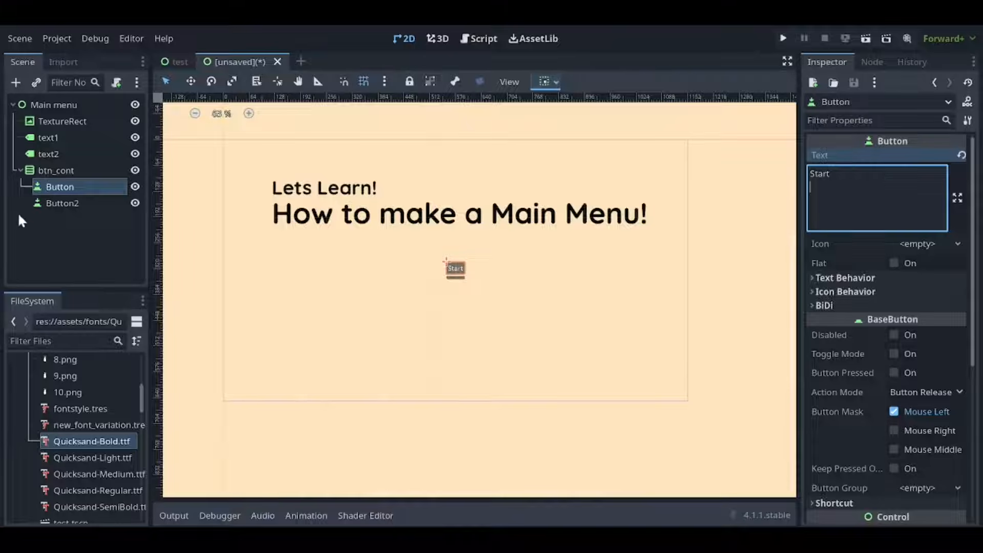
# Step: Rename the second button node as Options and set its text to "options"
pyautogui.click(102, 204)
pyautogui.click(884, 180)
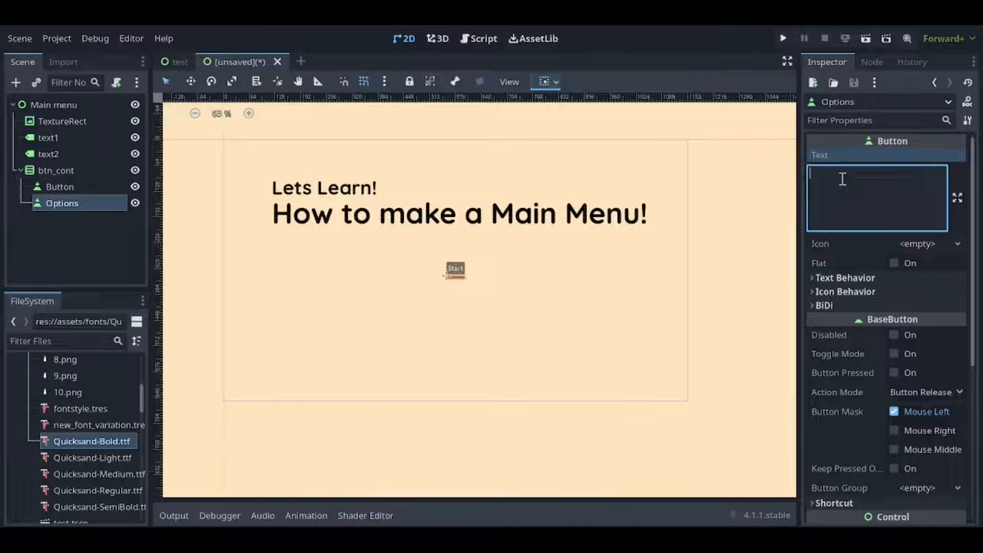
pyautogui.write('options')
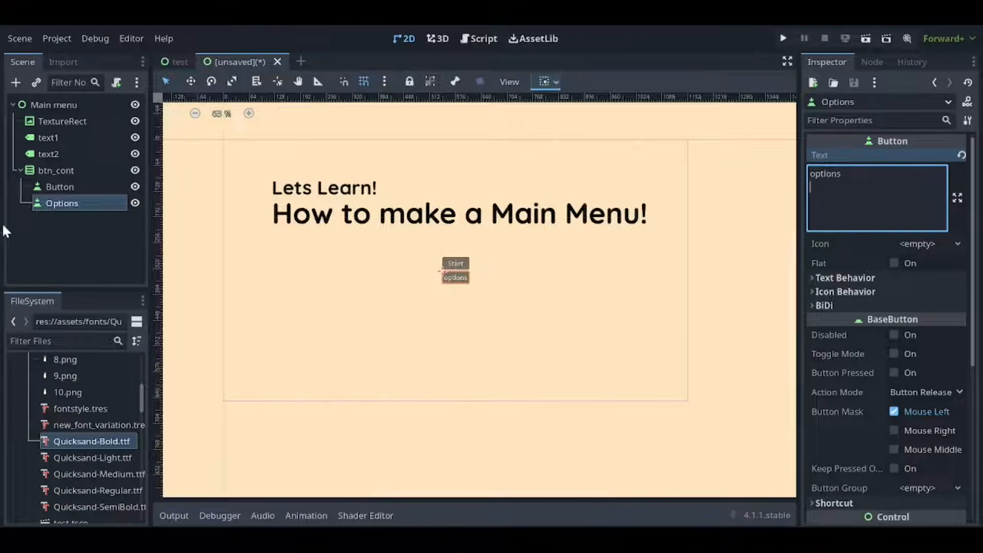
# Step: Capitalise the first letter of the Options button's text so it reads "Options"
pyautogui.click(62, 190)
pyautogui.click(65, 191)
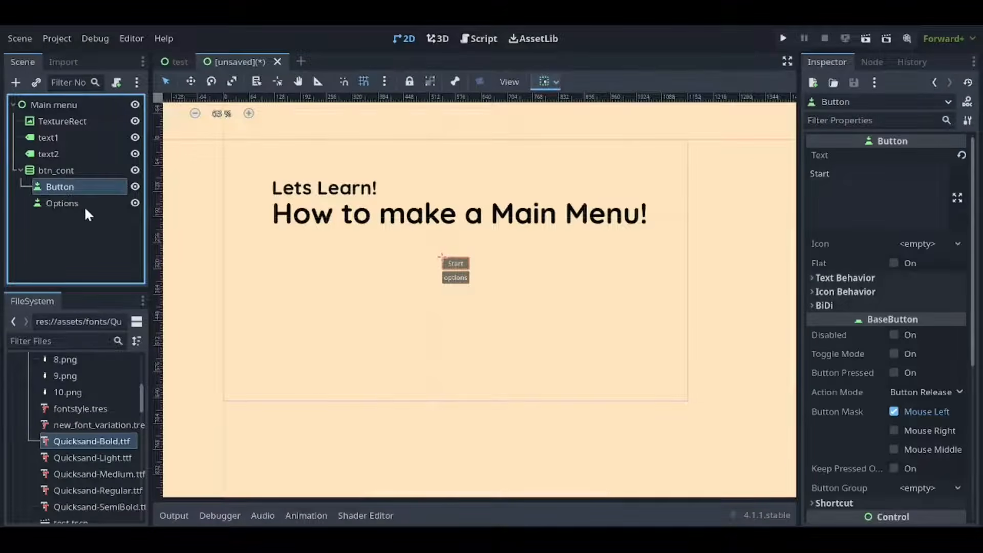
pyautogui.click(69, 204)
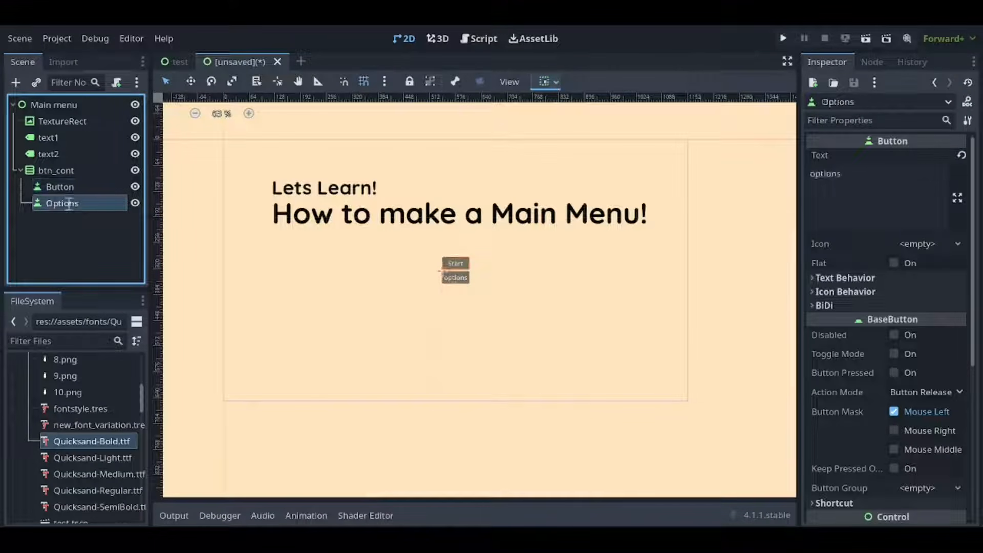
pyautogui.click(813, 173)
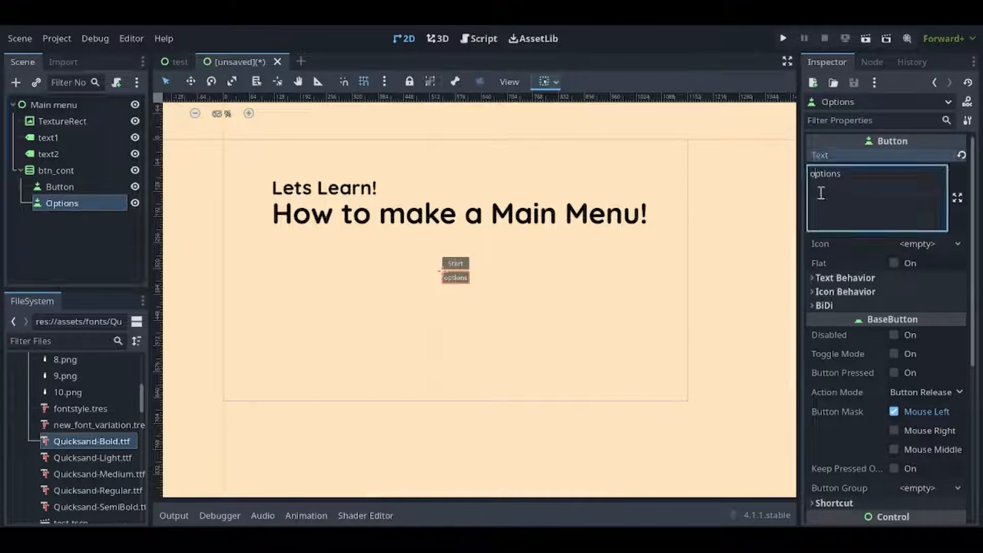
pyautogui.press('BackSpace')
pyautogui.write('O')
pyautogui.press('Return')
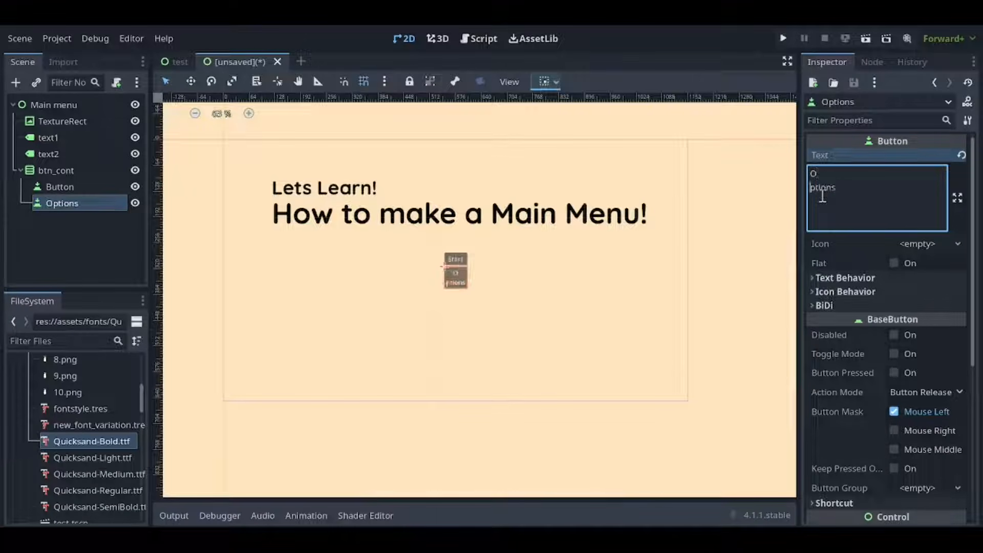
pyautogui.press('BackSpace')
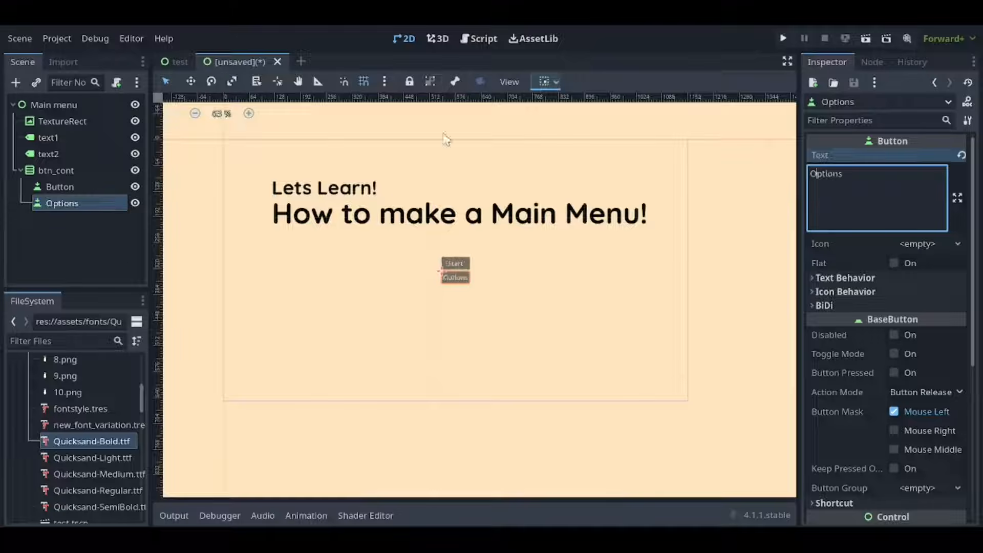
# Step: Assign cup.png from the assets folder as the texture of the TextureRect node
pyautogui.click(92, 240)
pyautogui.click(63, 122)
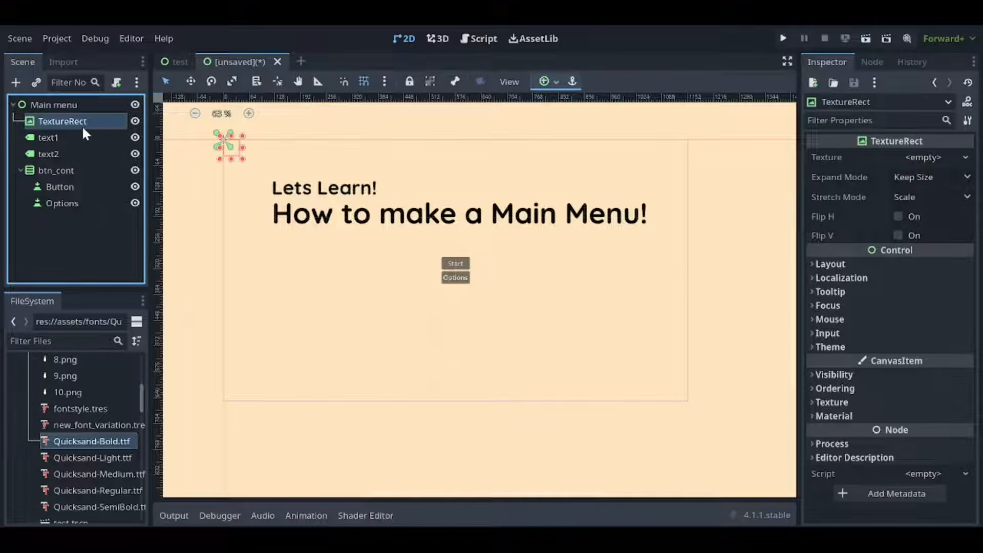
pyautogui.scroll(3, 71, 404)
pyautogui.scroll(-6, 71, 397)
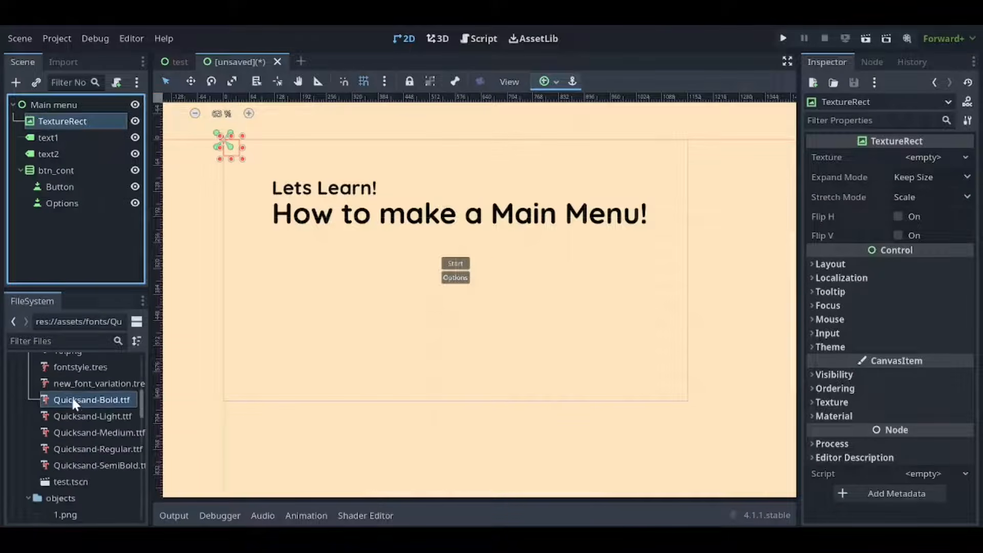
pyautogui.scroll(-8, 84, 403)
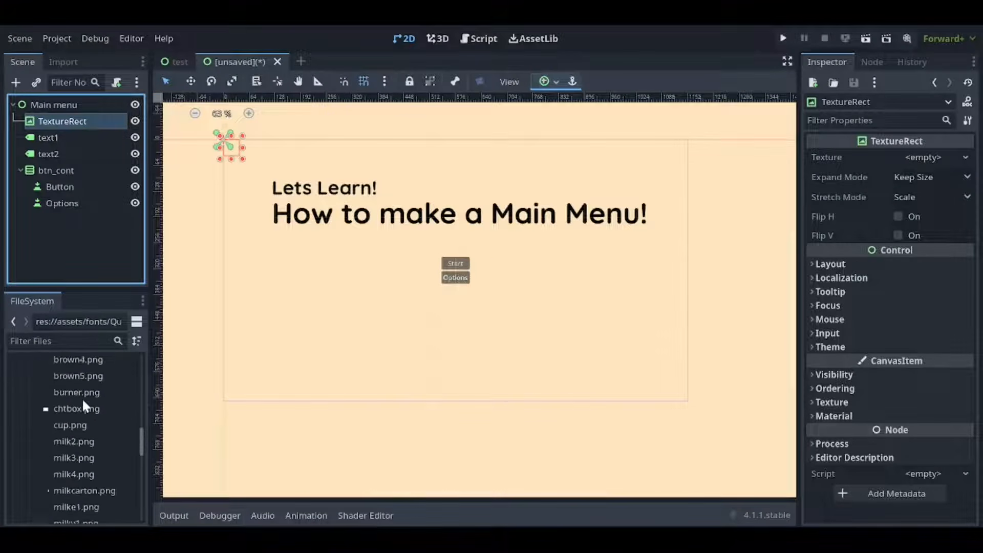
pyautogui.scroll(-5, 83, 401)
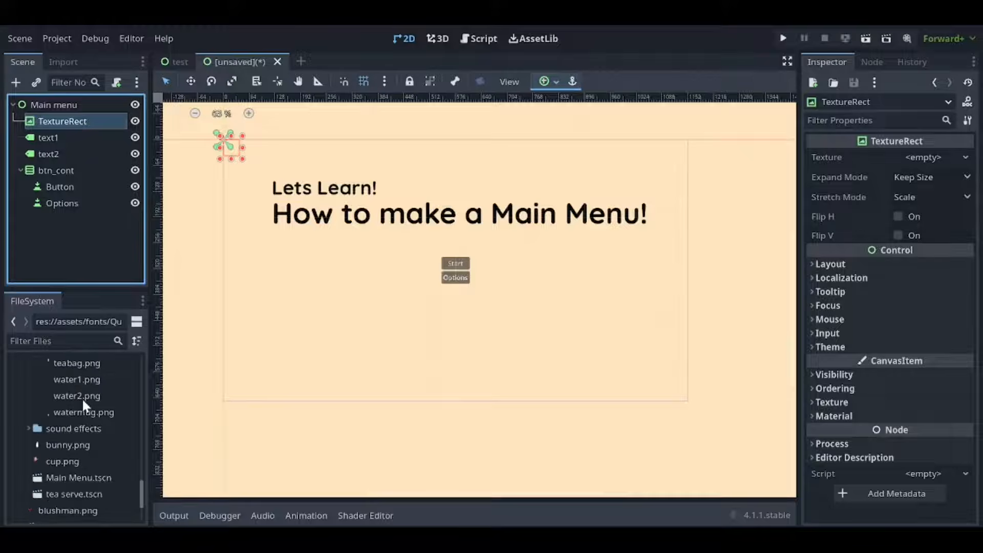
pyautogui.moveTo(68, 439); pyautogui.dragTo(933, 156)
pyautogui.scroll(3, 237, 147)
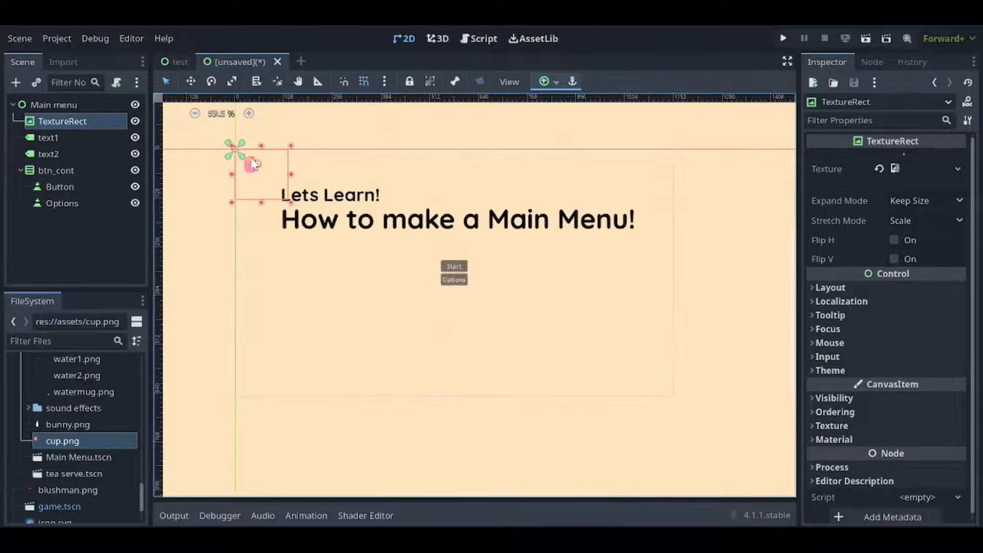
pyautogui.scroll(3, 237, 147)
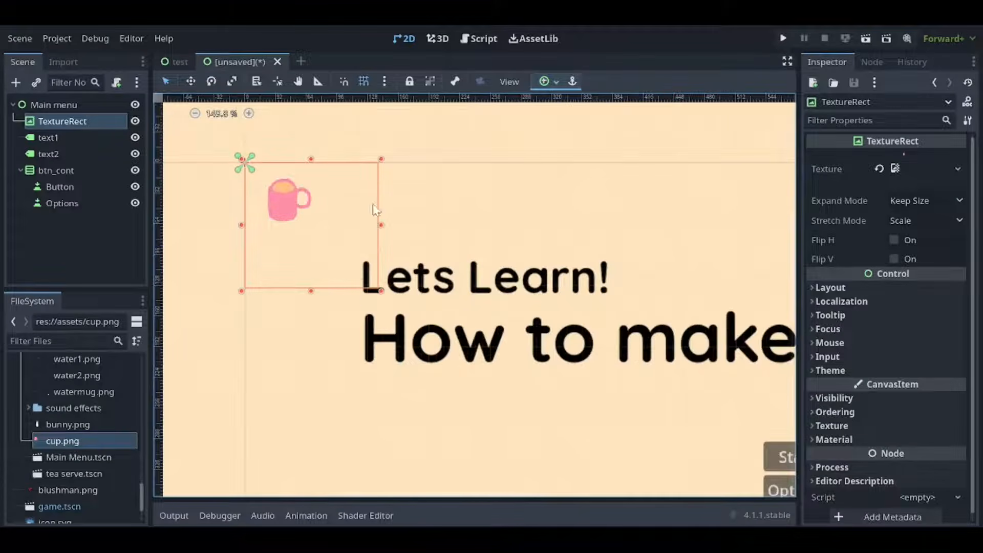
pyautogui.scroll(2, 259, 174)
pyautogui.scroll(-8, 259, 174)
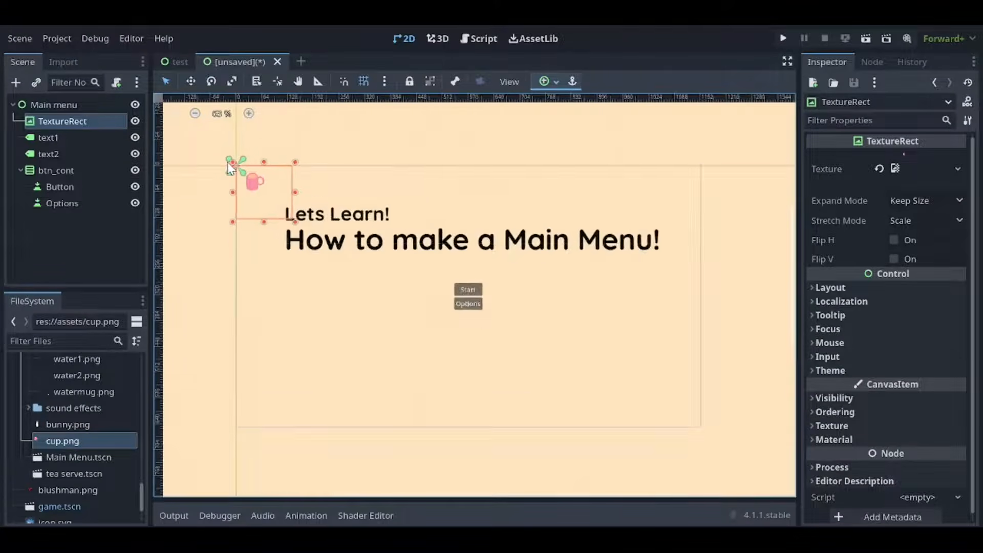
# Step: Set the TextureRect's stretch mode to Tile
pyautogui.scroll(2, 296, 205)
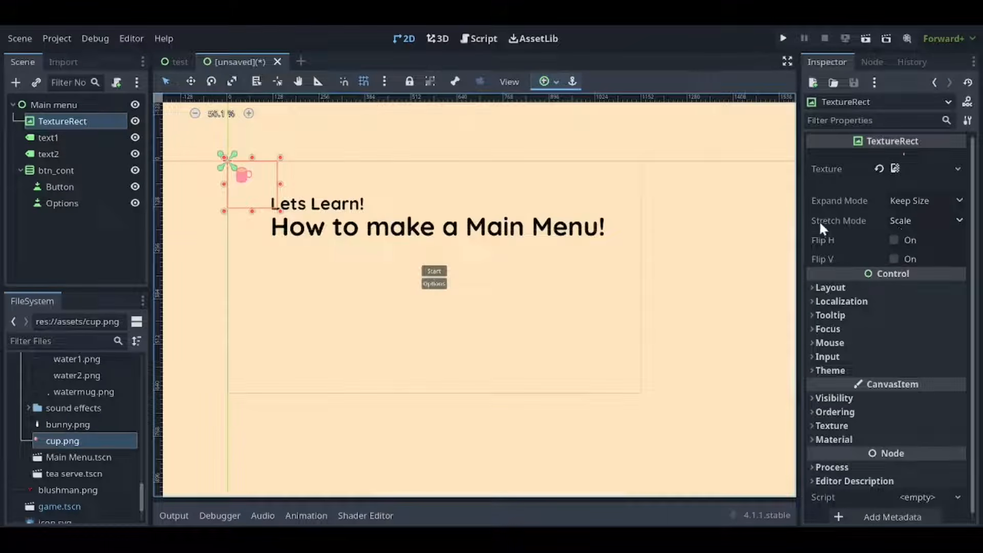
pyautogui.click(908, 218)
pyautogui.click(883, 254)
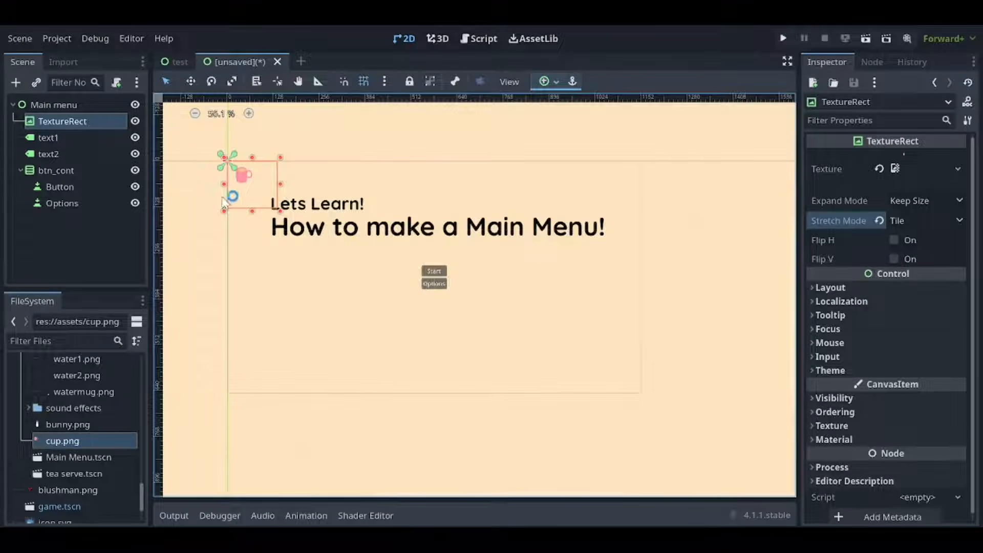
pyautogui.scroll(-2, 285, 171)
pyautogui.scroll(2, 210, 165)
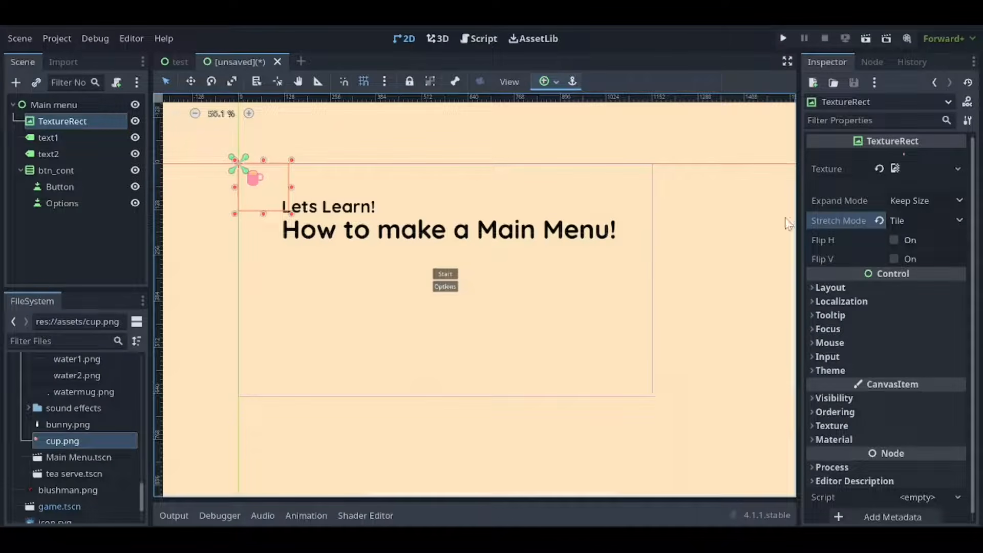
pyautogui.scroll(-1, 357, 277)
pyautogui.scroll(1, 208, 221)
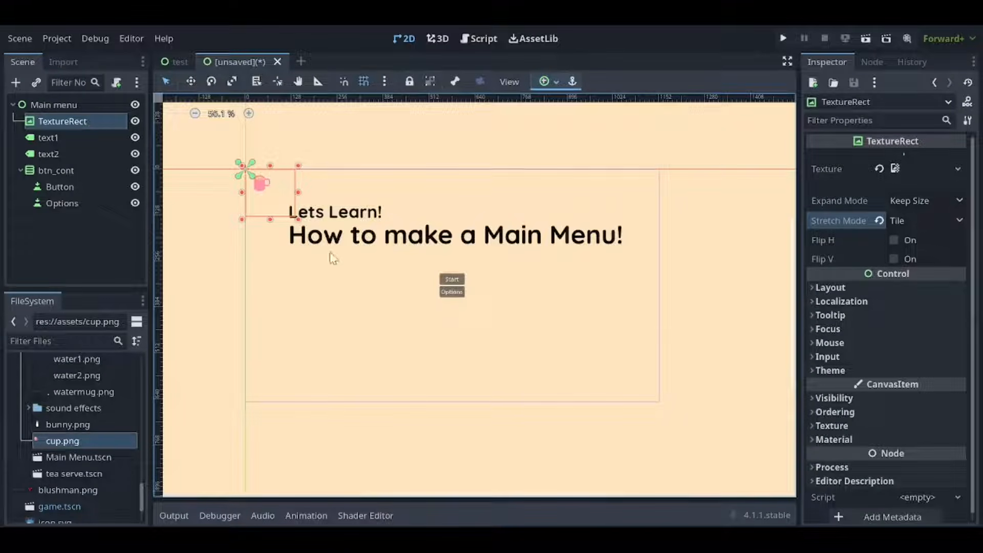
pyautogui.scroll(-1, 331, 237)
pyautogui.scroll(1, 296, 214)
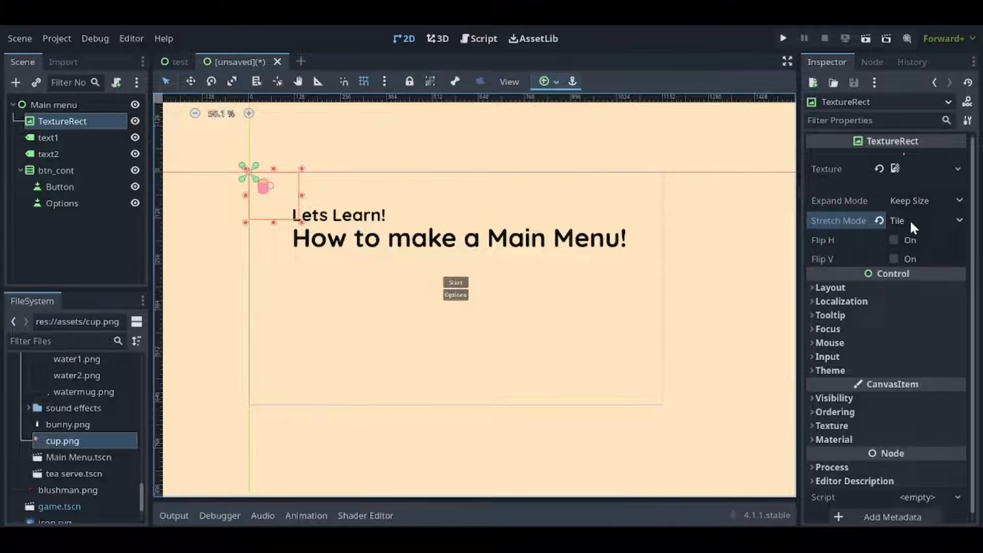
# Step: Set the TextureRect's texture filter to Linear and inspect the cup image up close
pyautogui.scroll(-1, 865, 343)
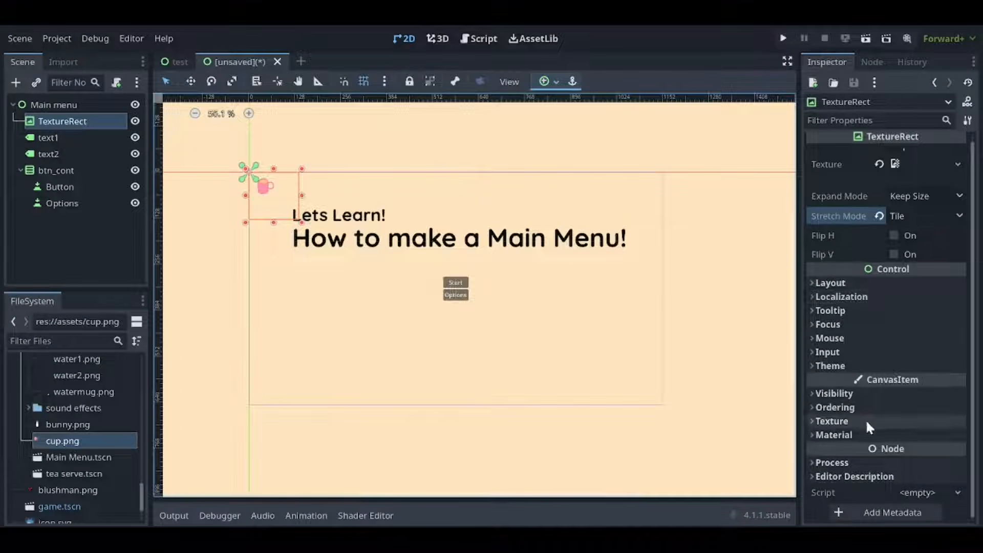
pyautogui.click(844, 420)
pyautogui.scroll(-2, 870, 412)
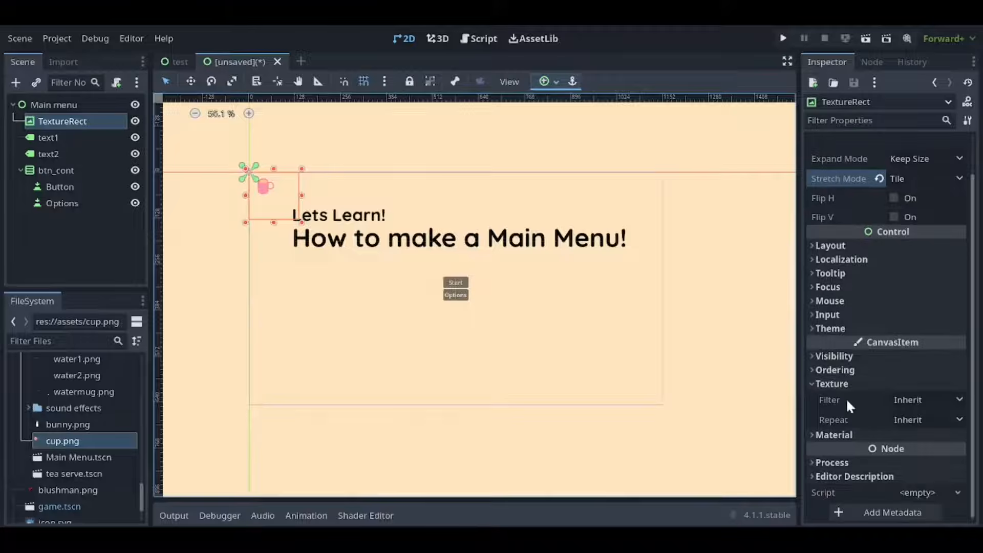
pyautogui.click(913, 399)
pyautogui.click(890, 451)
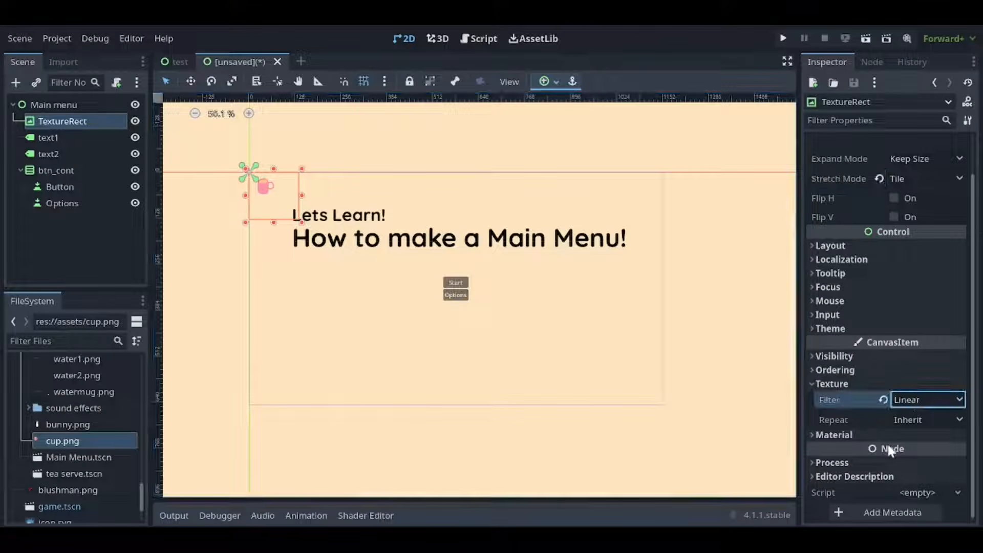
pyautogui.scroll(5, 256, 184)
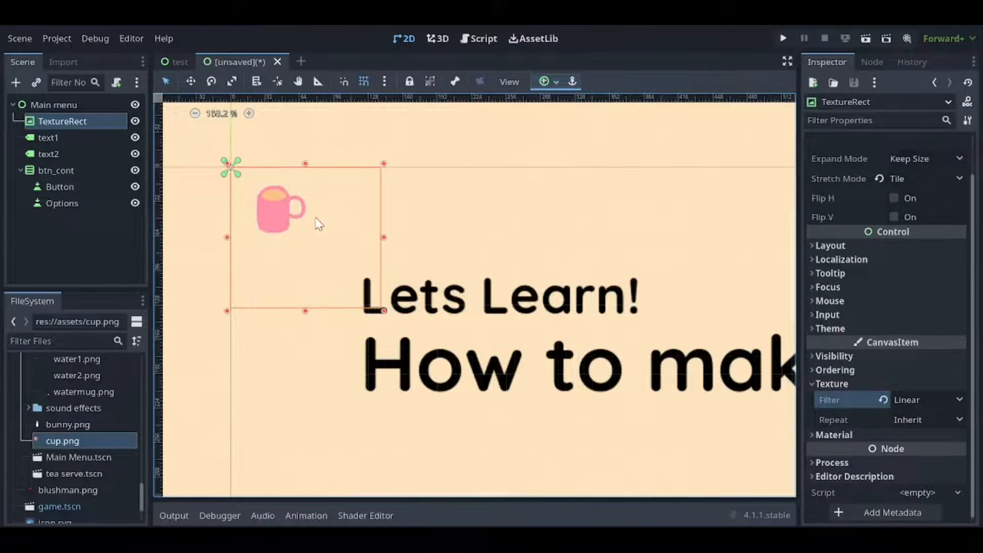
pyautogui.scroll(-2, 277, 194)
pyautogui.scroll(1, 278, 194)
pyautogui.scroll(-1, 281, 198)
pyautogui.scroll(-5, 281, 199)
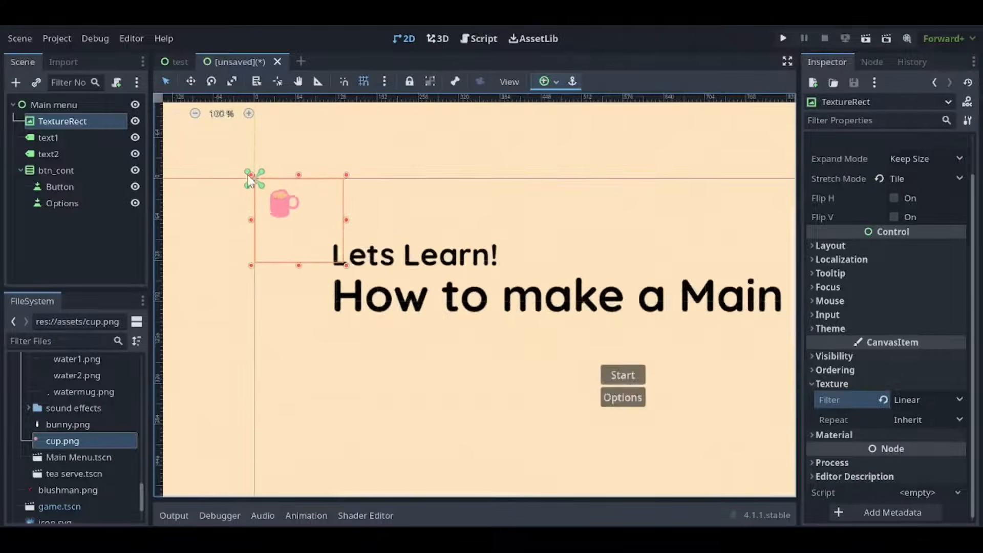
# Step: Give the TextureRect a ShaderMaterial that uses the scroll bg shader
pyautogui.click(838, 432)
pyautogui.scroll(-2, 843, 414)
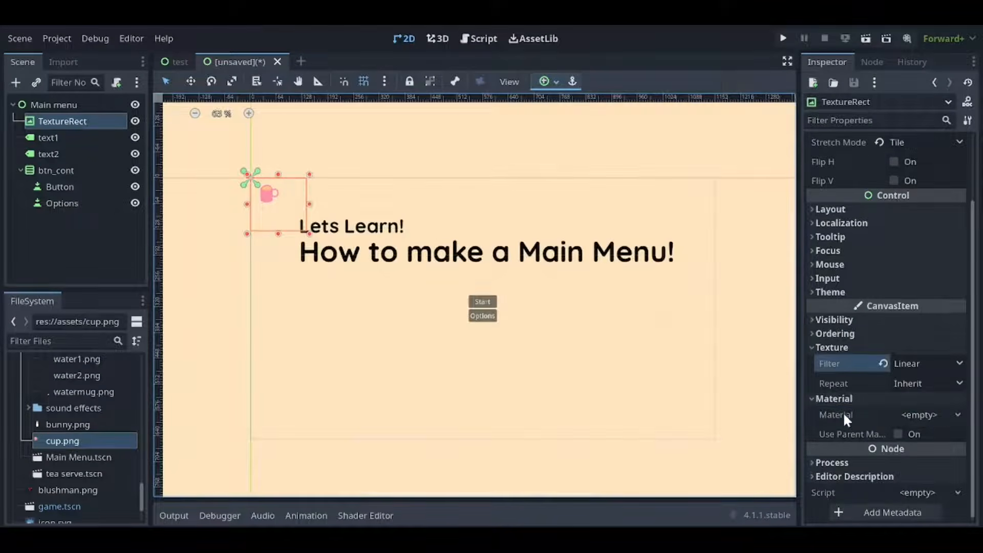
pyautogui.click(908, 446)
pyautogui.click(920, 422)
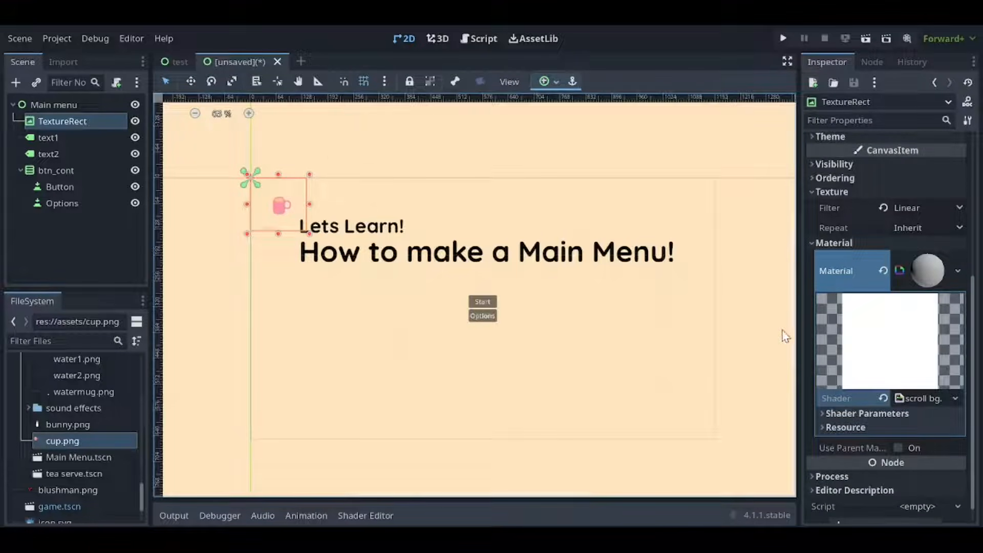
# Step: Enlarge the TextureRect from its lower-right corner so the tiled cups fill the entire scene frame, and deselect it
pyautogui.scroll(3, 286, 214)
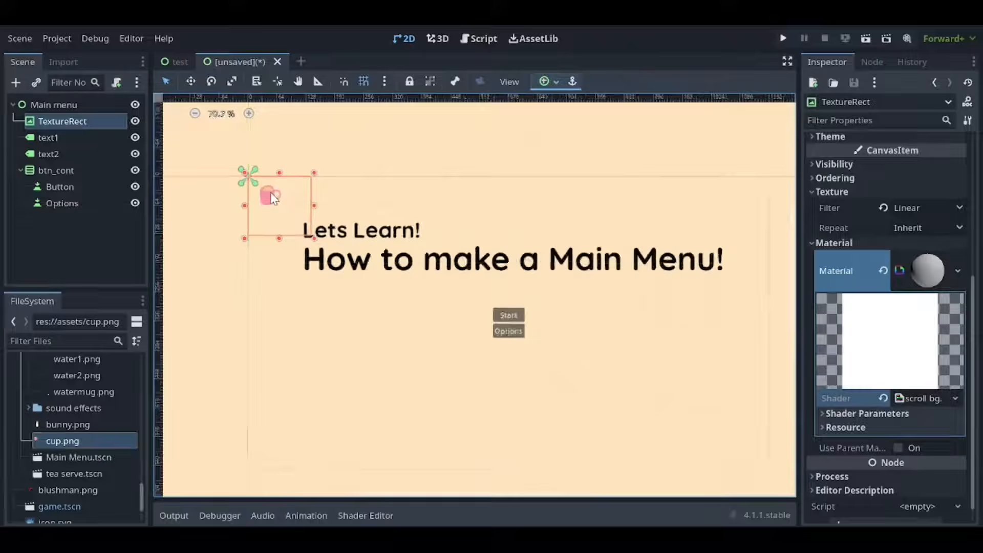
pyautogui.scroll(1, 292, 244)
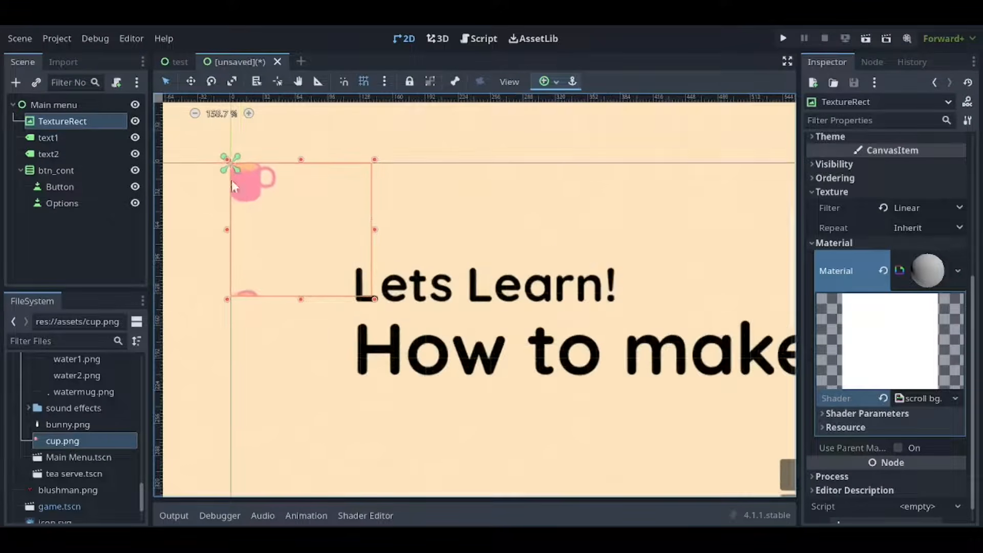
pyautogui.scroll(-5, 288, 180)
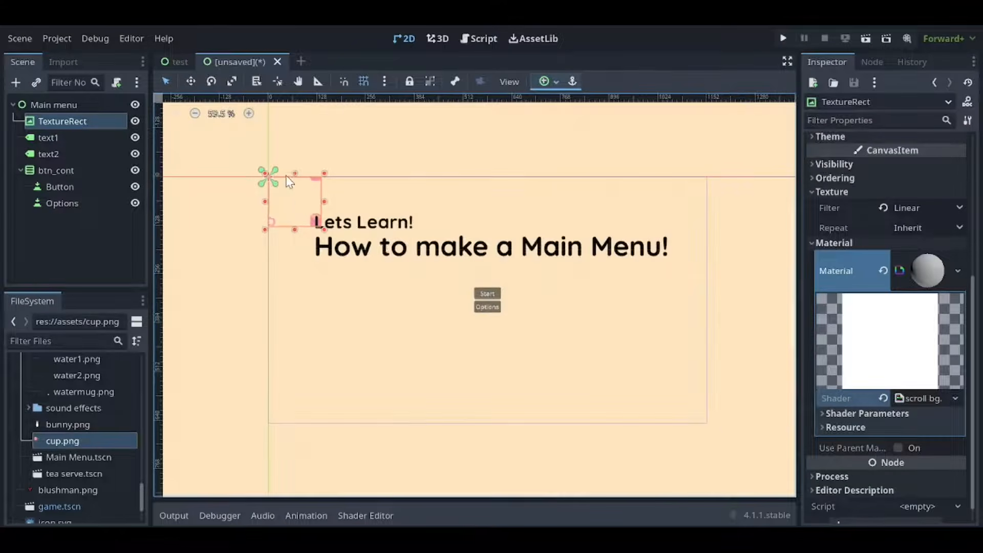
pyautogui.moveTo(409, 298); pyautogui.dragTo(705, 424)
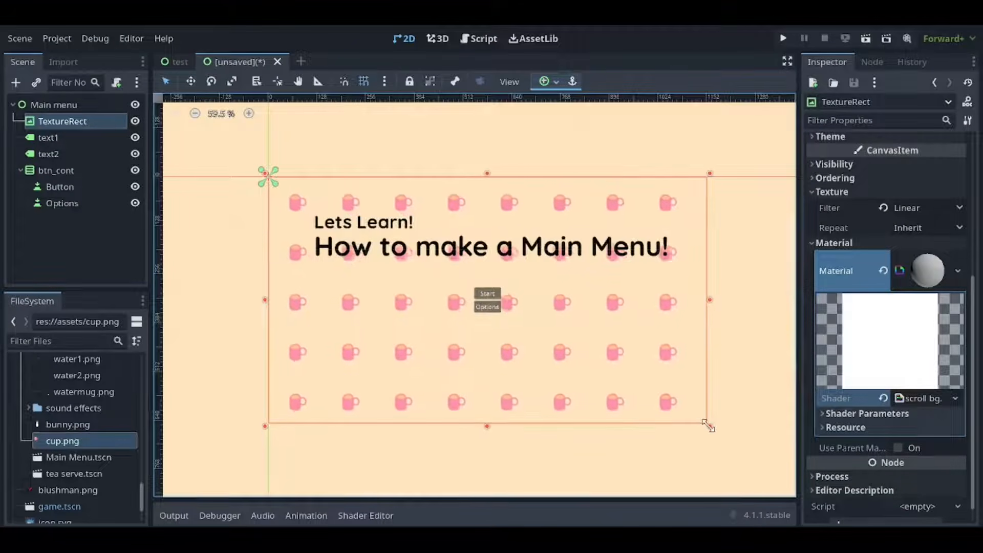
pyautogui.click(89, 251)
pyautogui.scroll(1, 493, 259)
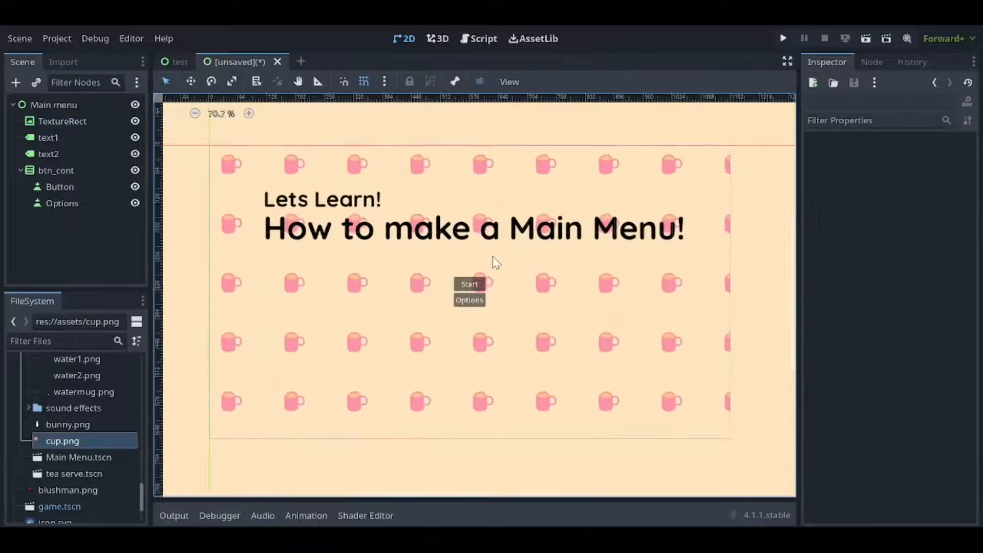
# Step: Turn off grid snapping in the 2D viewport and look over the cup background
pyautogui.click(364, 83)
pyautogui.scroll(1, 281, 210)
pyautogui.scroll(-2, 230, 148)
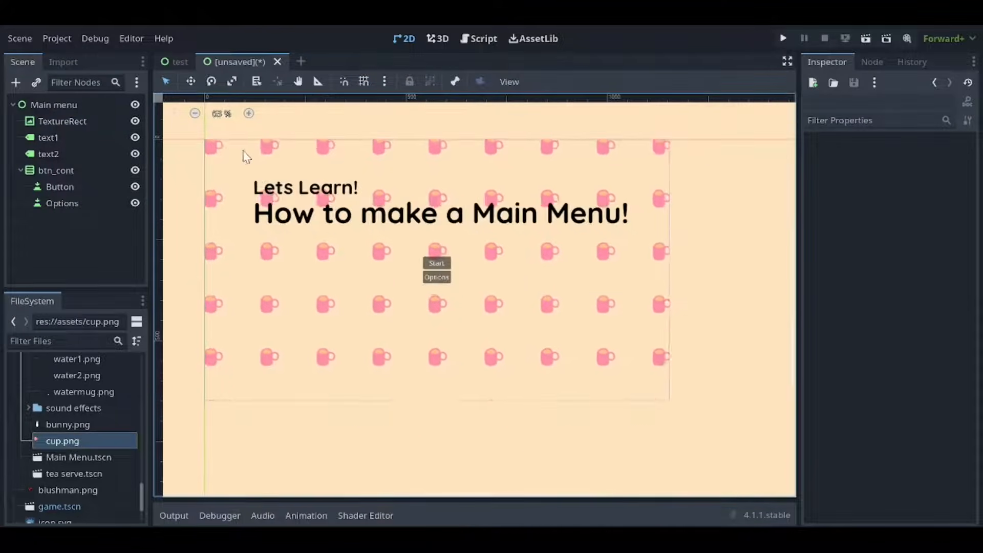
pyautogui.scroll(-1, 517, 364)
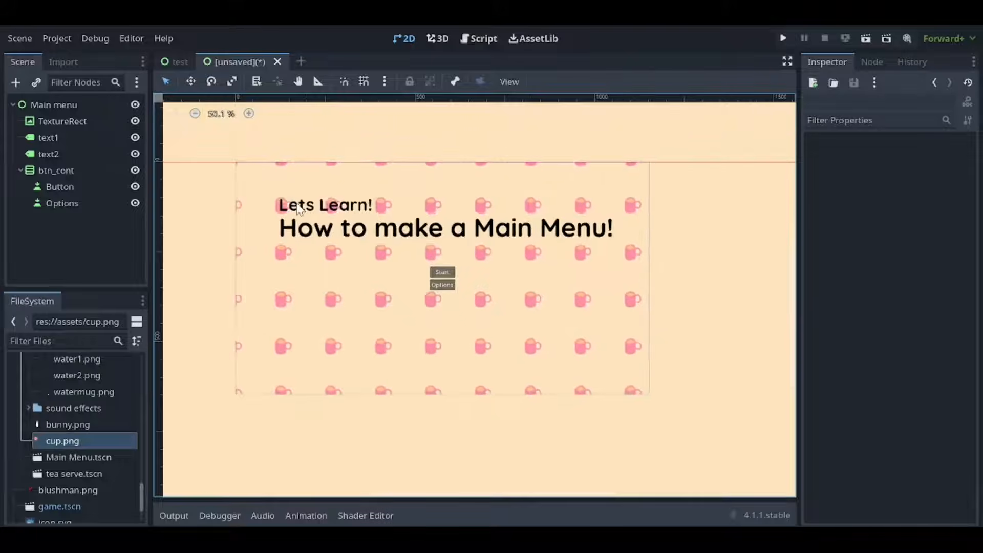
pyautogui.scroll(1, 295, 202)
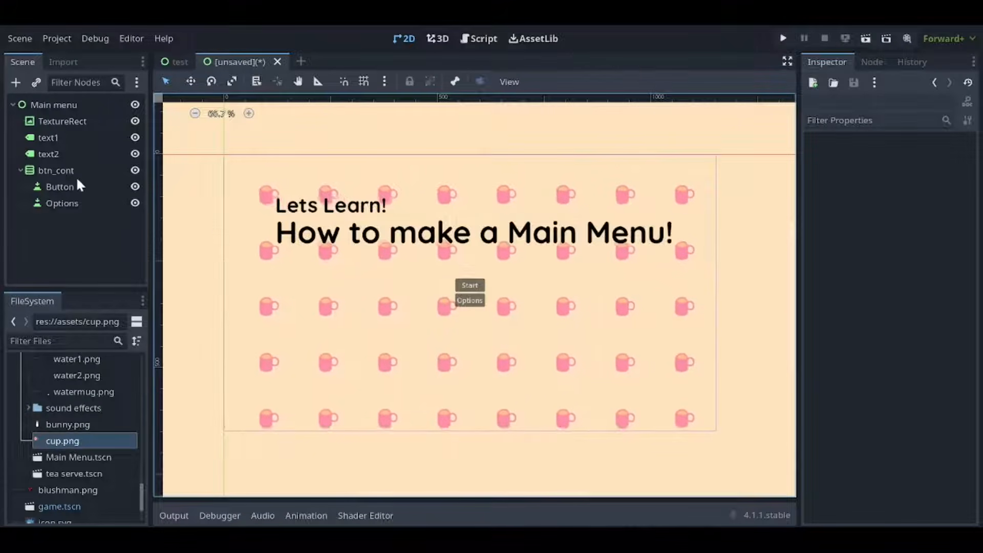
pyautogui.click(87, 120)
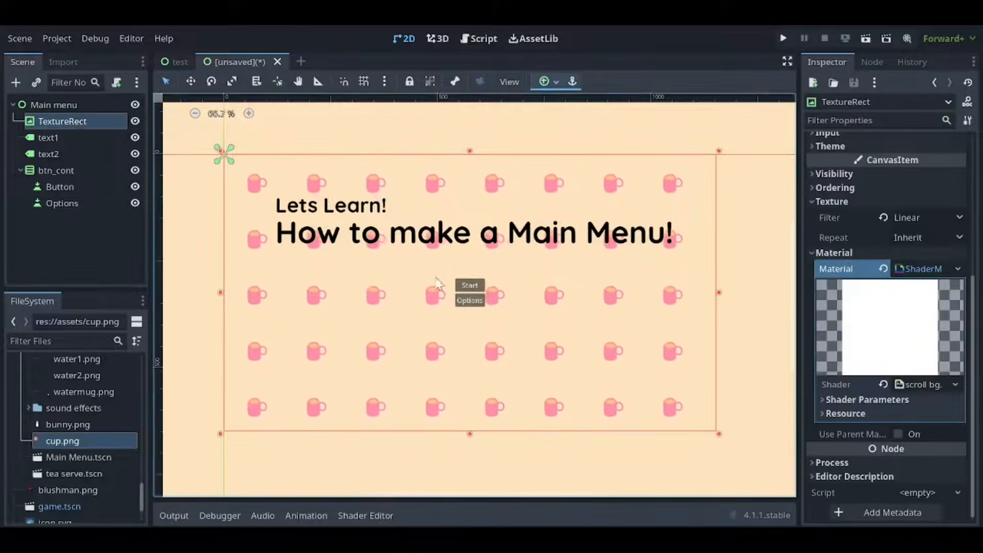
# Step: Override the Start button's font with Quicksand-Bold.ttf from the assets fonts folder
pyautogui.click(75, 173)
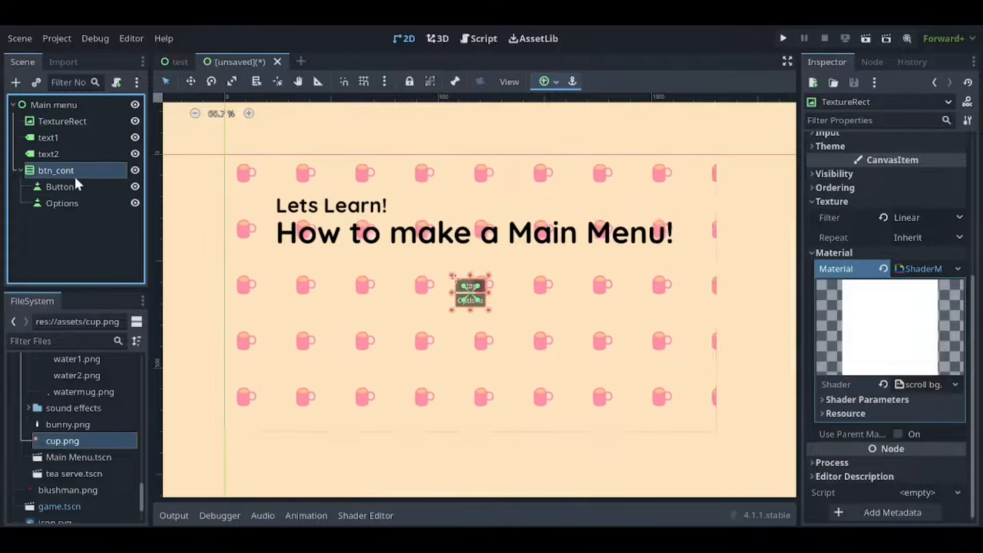
pyautogui.scroll(1, 630, 252)
pyautogui.scroll(5, 478, 270)
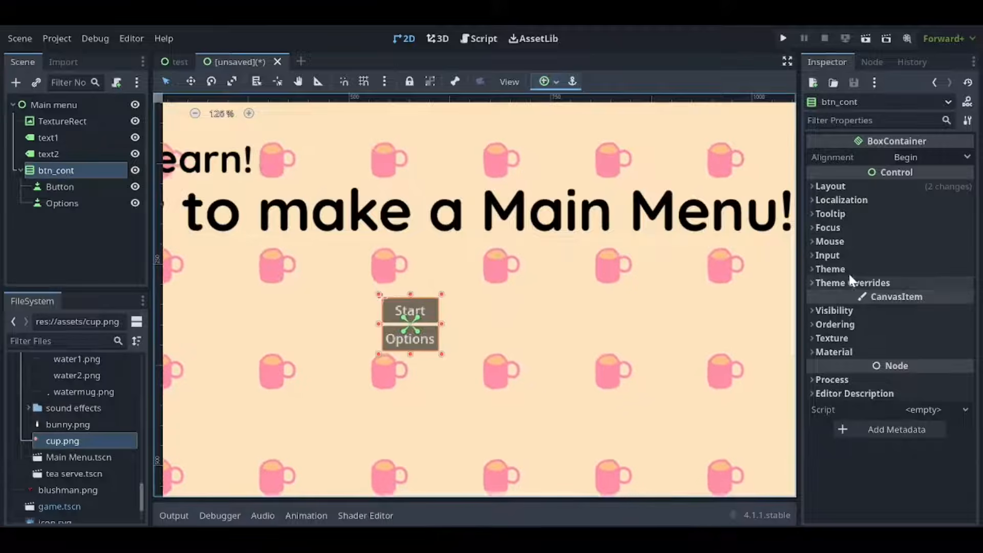
pyautogui.click(79, 188)
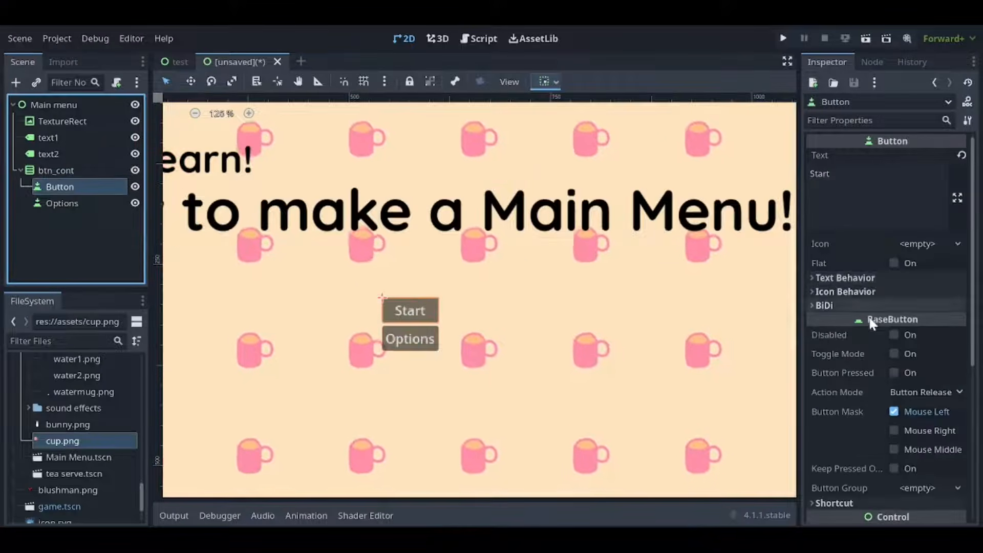
pyautogui.scroll(-5, 886, 279)
pyautogui.click(889, 364)
pyautogui.scroll(-3, 881, 369)
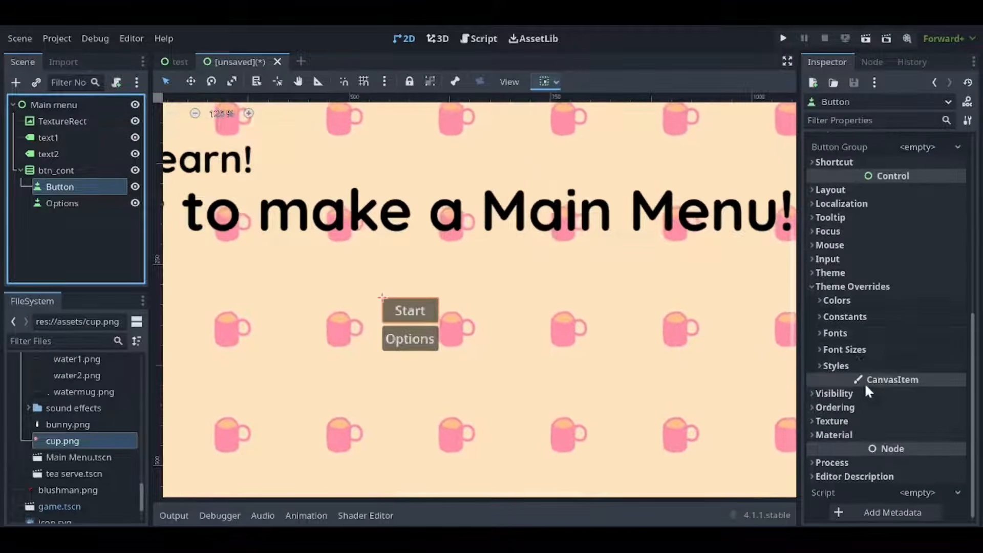
pyautogui.click(853, 333)
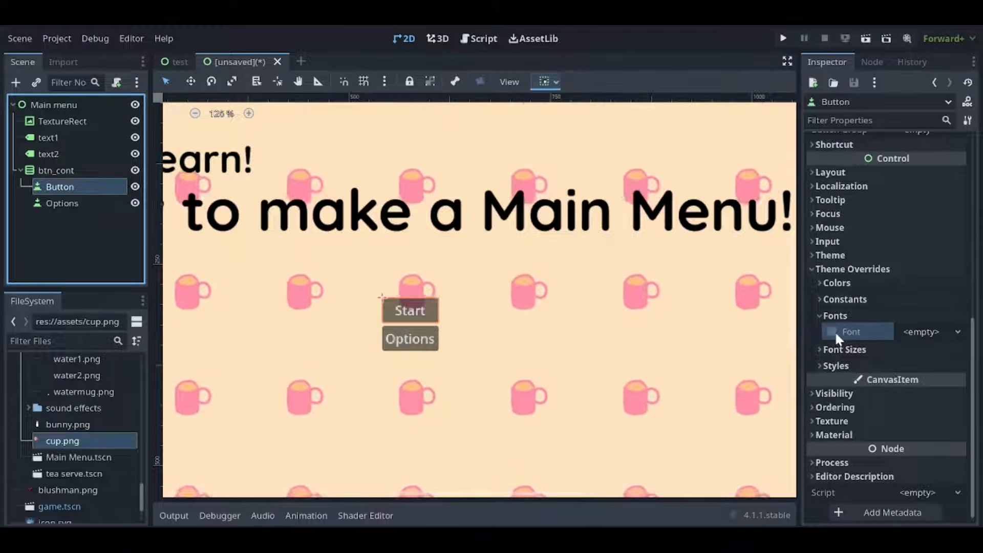
pyautogui.click(910, 334)
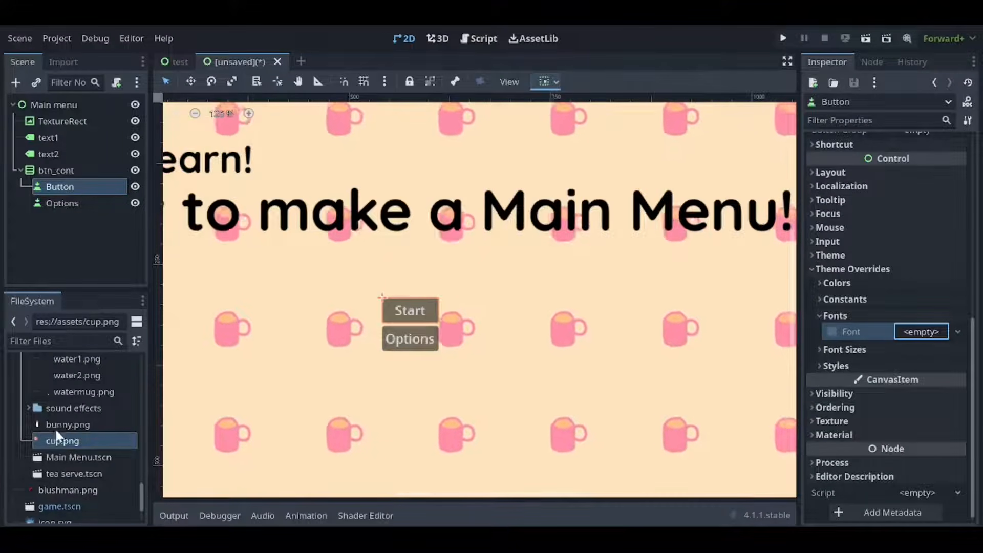
pyautogui.scroll(10, 56, 428)
pyautogui.scroll(10, 59, 430)
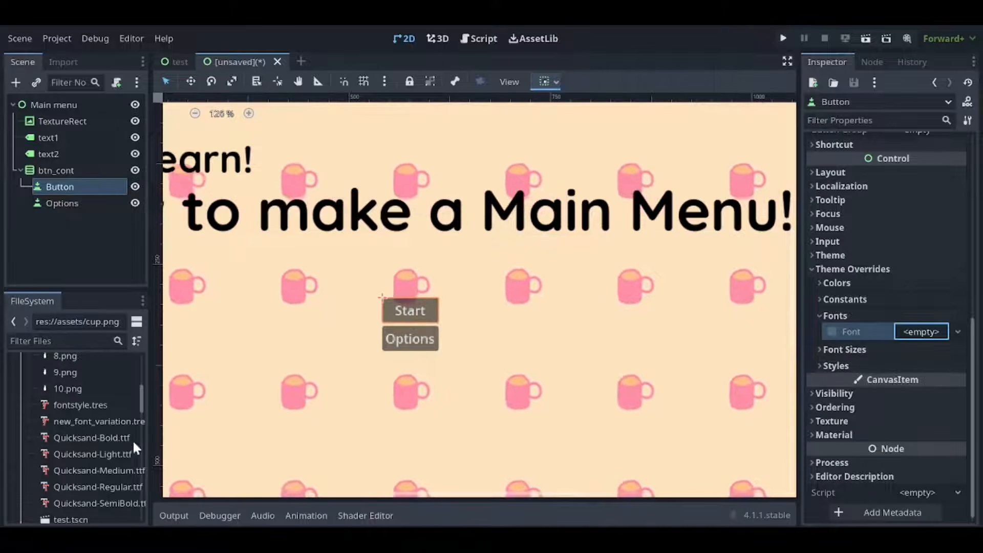
pyautogui.click(75, 438)
pyautogui.moveTo(75, 440); pyautogui.dragTo(902, 332)
# Step: Override the Start button's font size with 48 px
pyautogui.click(836, 350)
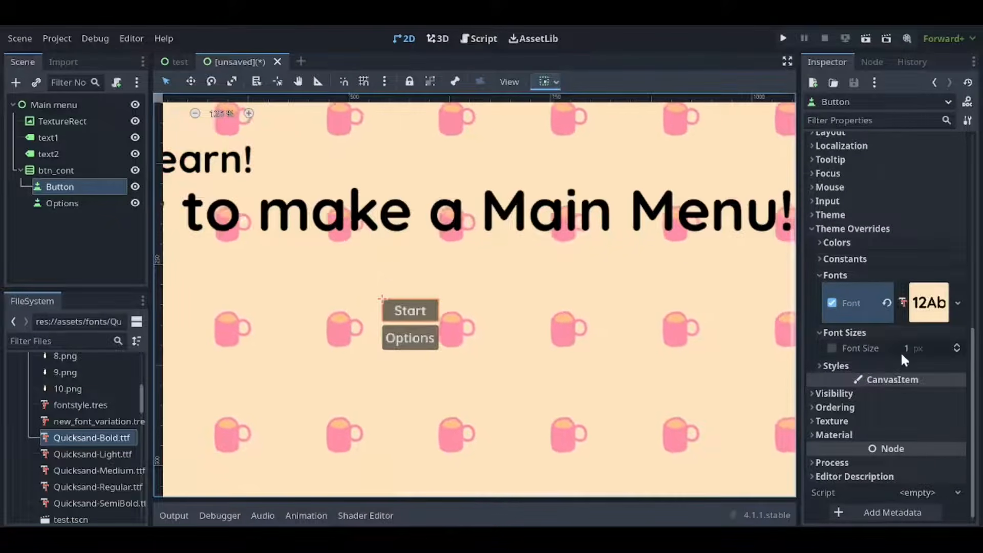
pyautogui.click(926, 348)
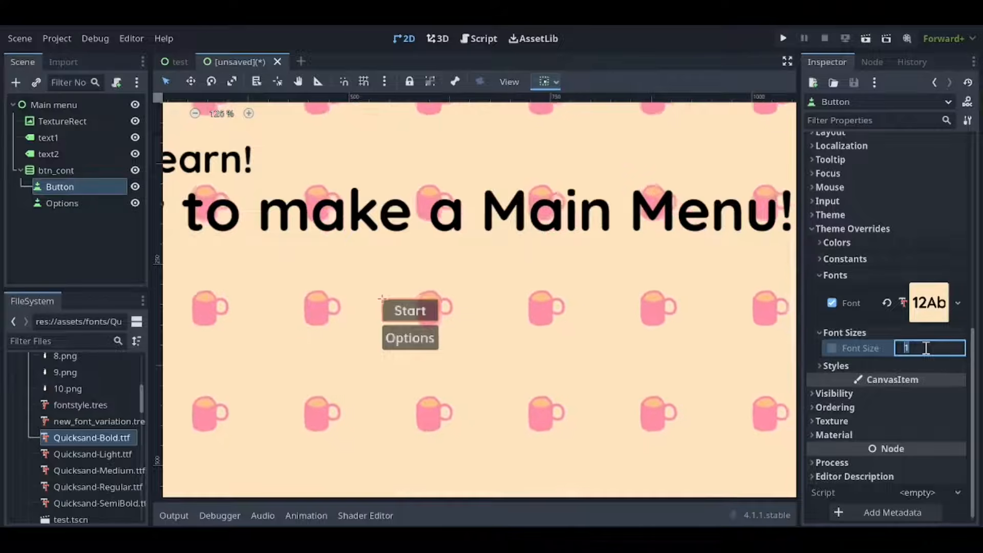
pyautogui.write('48')
pyautogui.press('Return')
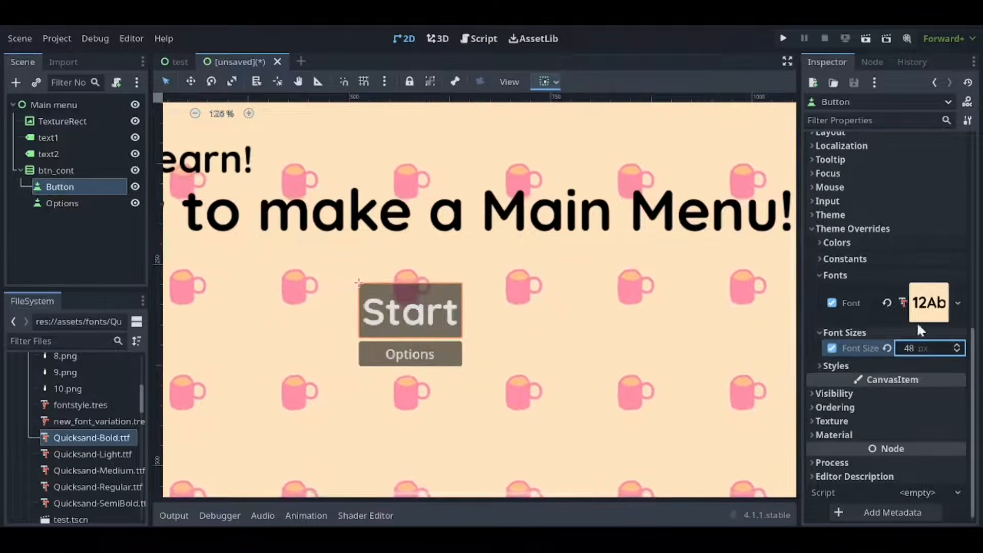
pyautogui.scroll(-5, 545, 290)
pyautogui.scroll(2, 545, 290)
pyautogui.scroll(-1, 742, 236)
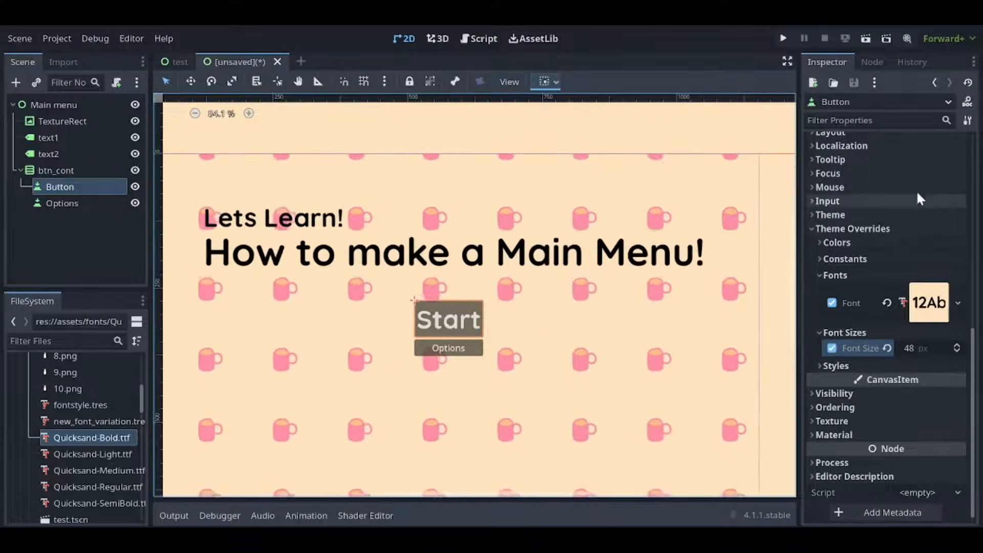
# Step: Make the Start button flat so it has no background box
pyautogui.scroll(10, 929, 210)
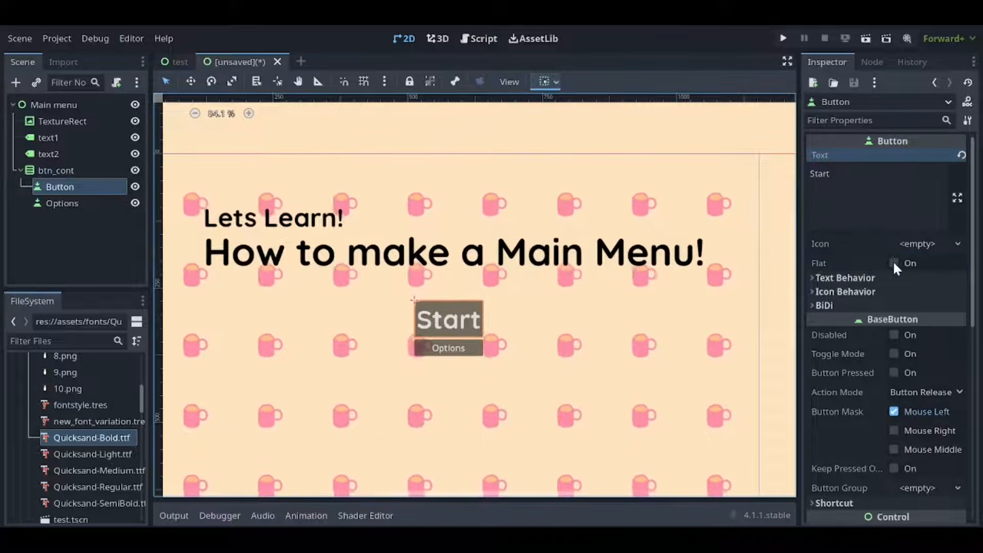
pyautogui.click(894, 261)
# Step: Override the Start button's font color with black
pyautogui.scroll(-5, 895, 268)
pyautogui.scroll(-3, 895, 271)
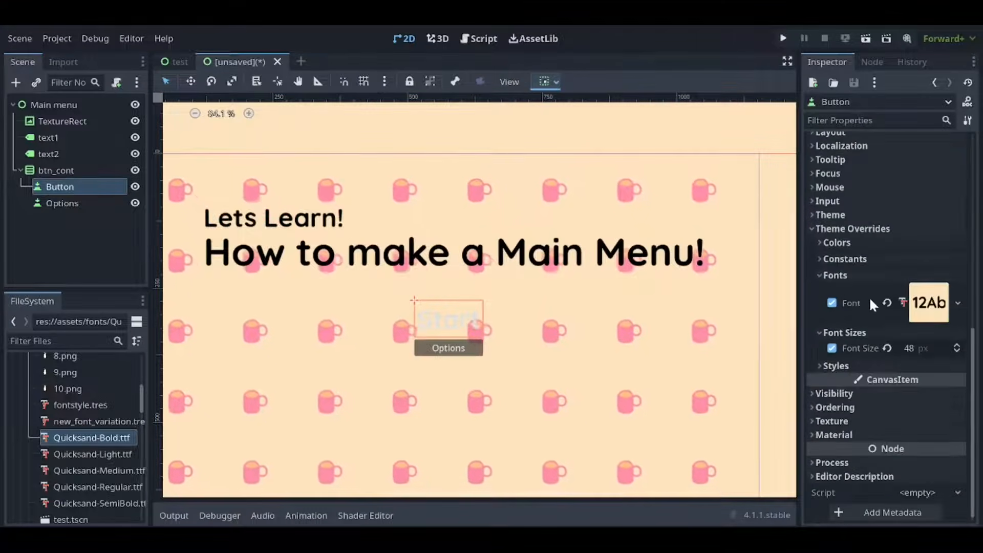
pyautogui.click(837, 243)
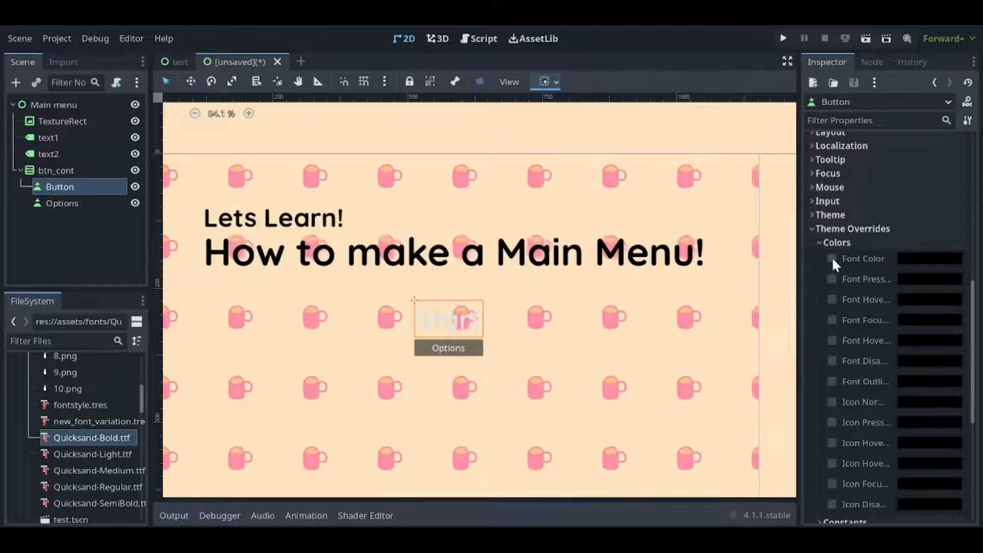
pyautogui.click(831, 258)
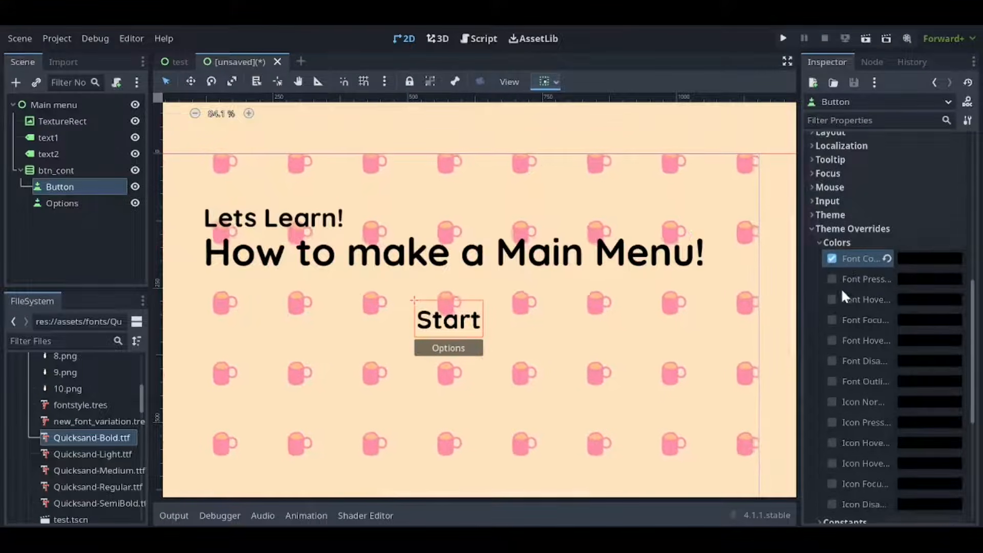
# Step: Try Quicksand-Medium.ttf as the Start button's font and put Quicksand-Bold.ttf back
pyautogui.scroll(-5, 840, 287)
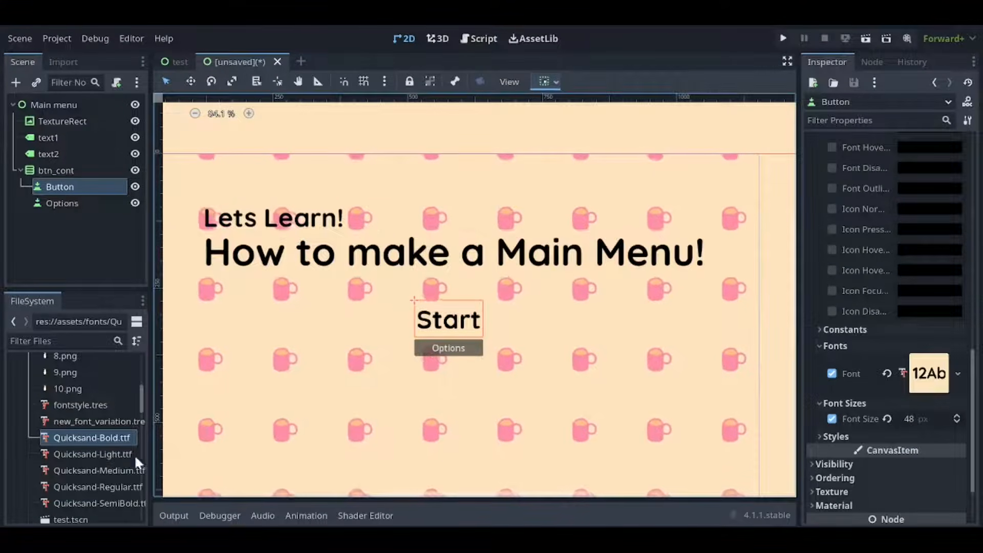
pyautogui.moveTo(96, 471); pyautogui.dragTo(311, 469)
pyautogui.moveTo(921, 383); pyautogui.dragTo(922, 377)
pyautogui.scroll(3, 403, 319)
pyautogui.moveTo(87, 439); pyautogui.dragTo(921, 375)
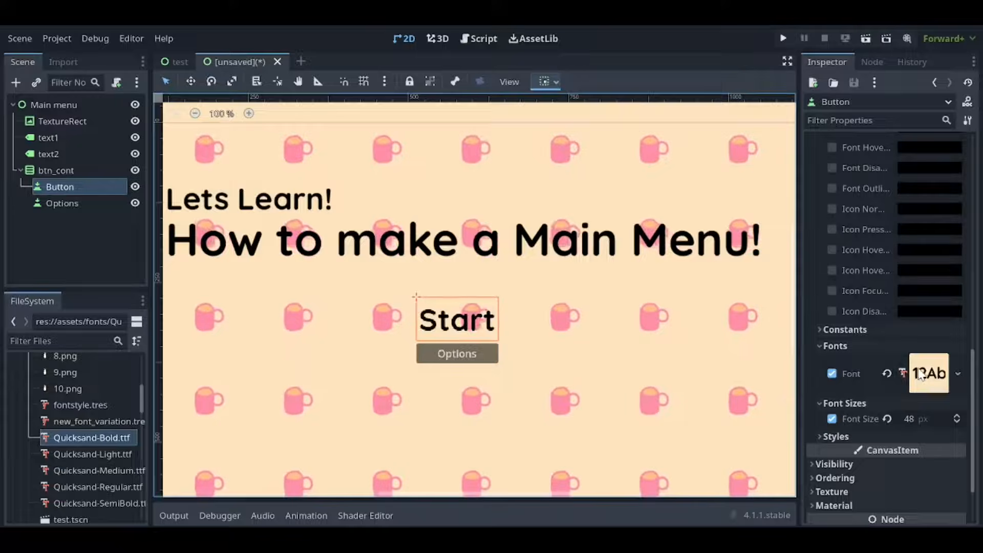
# Step: Set the Start button's texture filter to Linear and check how its text renders
pyautogui.scroll(-2, 848, 303)
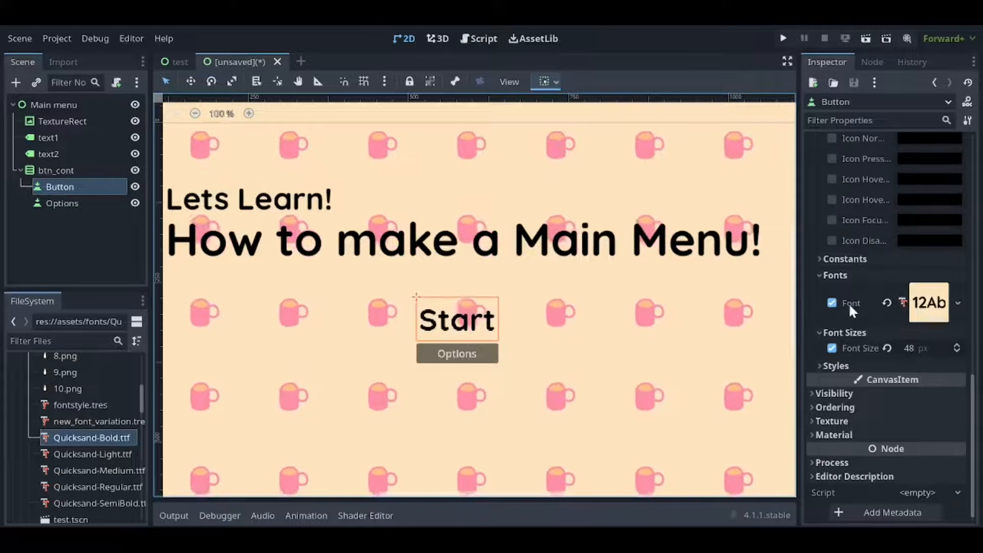
pyautogui.click(831, 422)
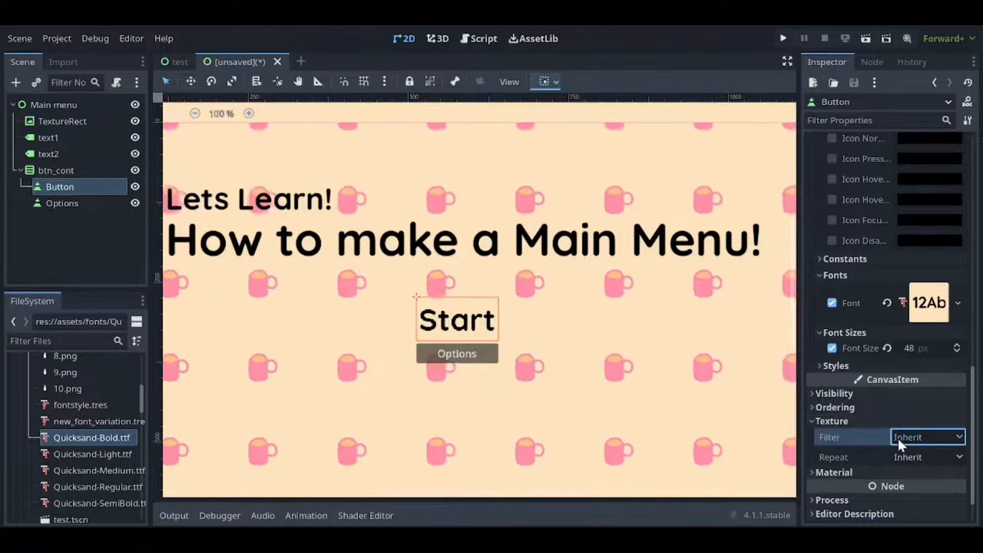
pyautogui.click(865, 450)
pyautogui.scroll(1, 440, 333)
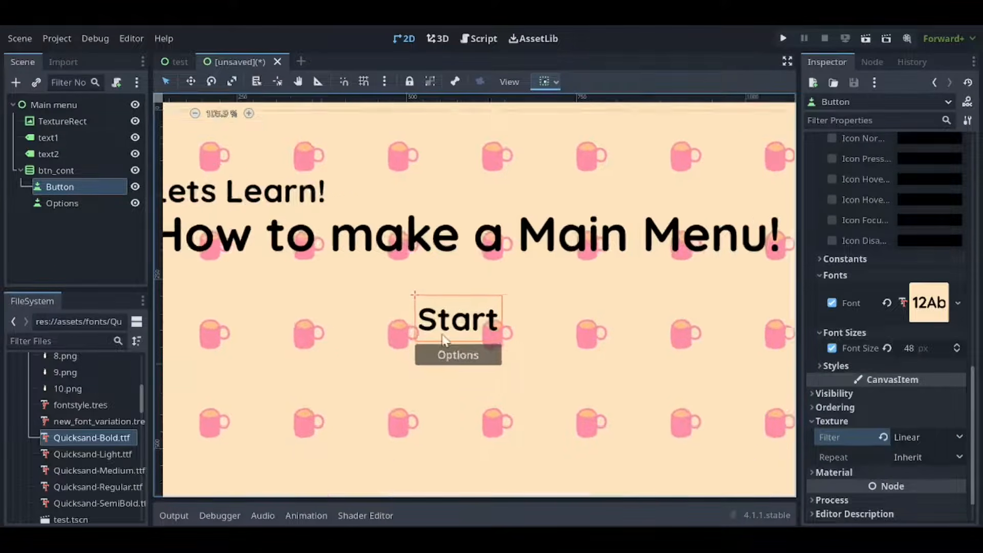
pyautogui.scroll(1, 443, 340)
pyautogui.scroll(-3, 461, 317)
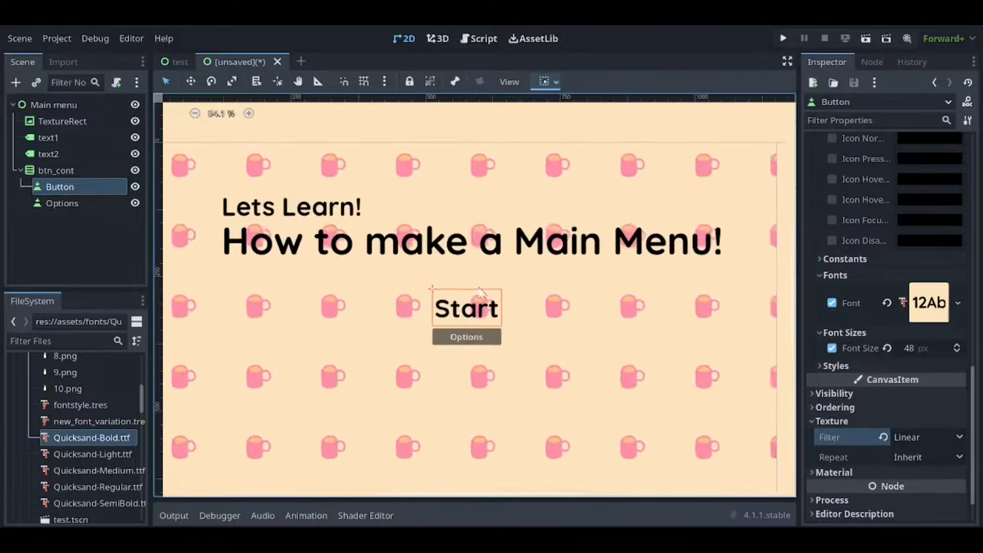
# Step: Override the Start button's font hover color with white, leaving the hover pressed color without an override
pyautogui.scroll(5, 864, 294)
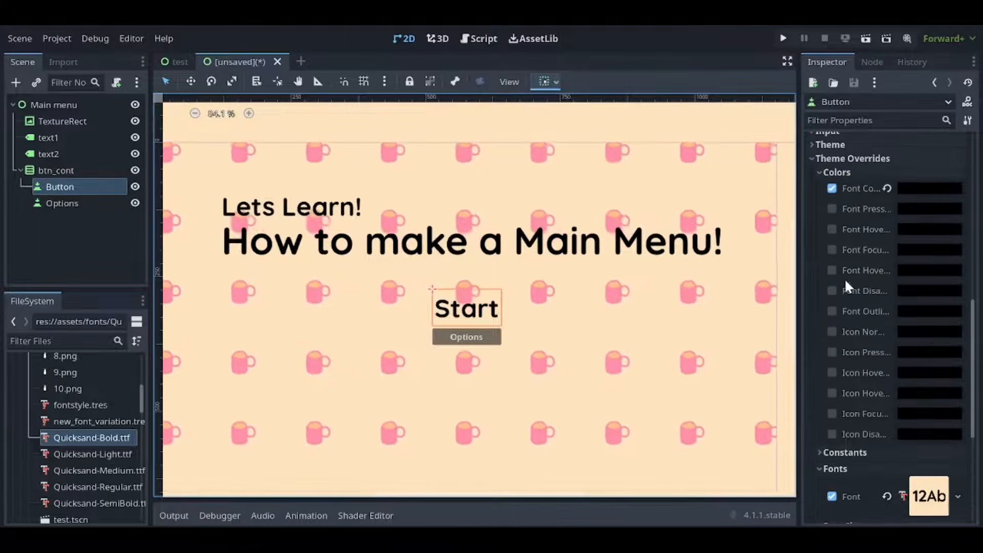
pyautogui.click(831, 269)
pyautogui.moveTo(786, 260); pyautogui.dragTo(661, 260)
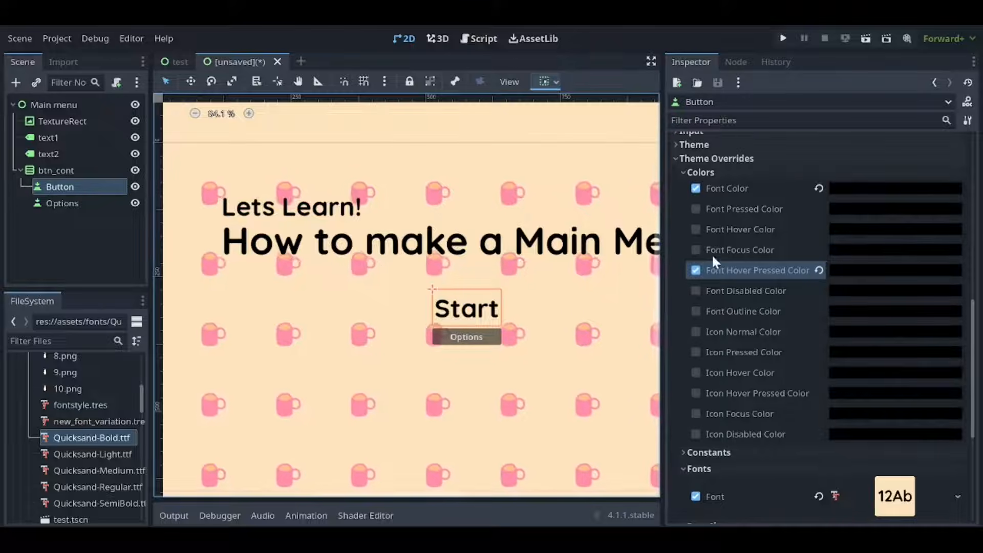
pyautogui.click(695, 229)
pyautogui.click(695, 270)
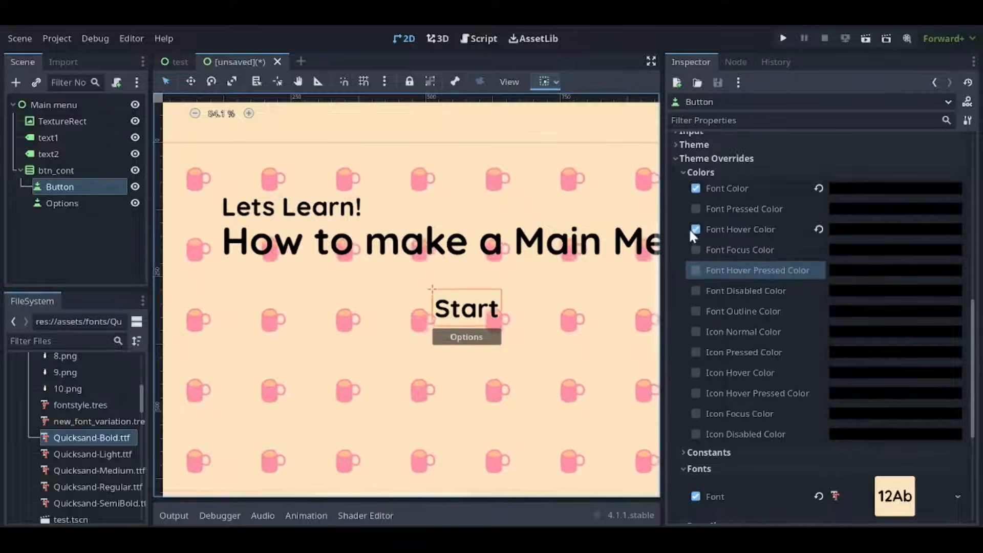
pyautogui.moveTo(664, 236); pyautogui.dragTo(717, 236)
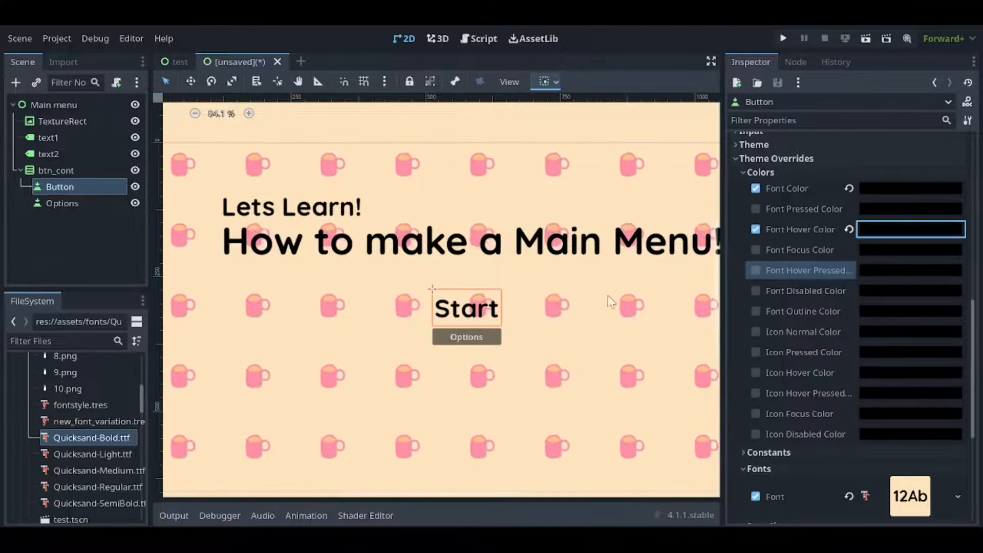
pyautogui.click(978, 197)
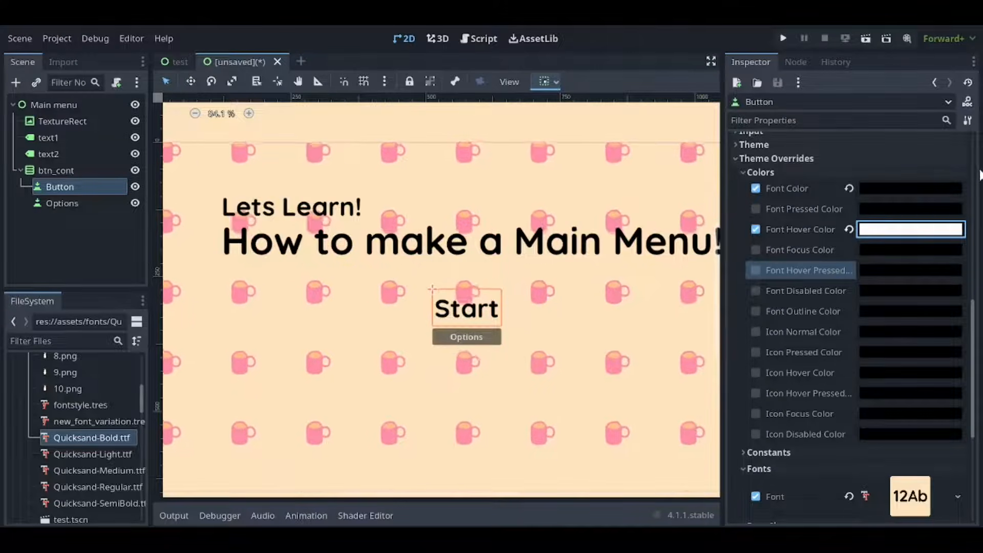
pyautogui.scroll(-1, 369, 297)
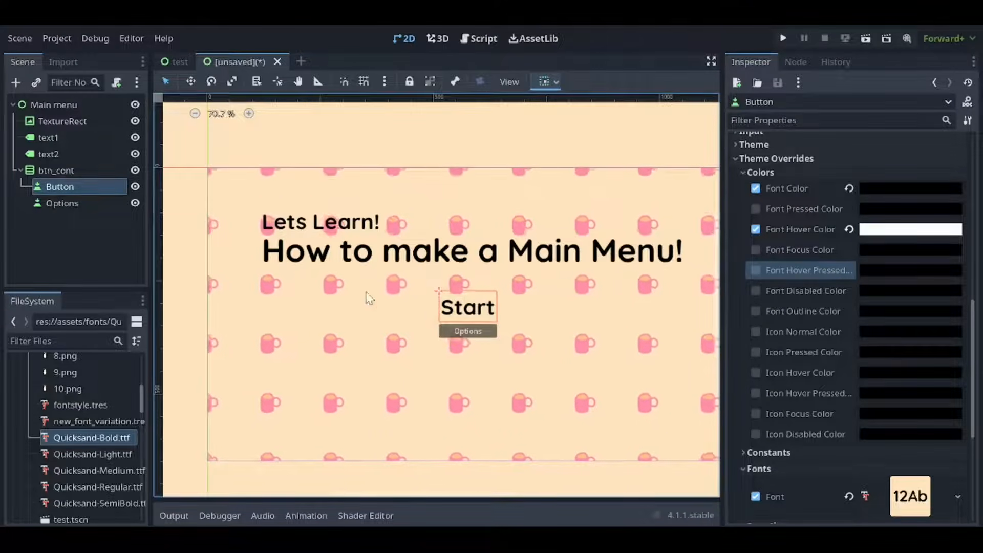
# Step: Make the Options button flat so it has no background box
pyautogui.click(56, 202)
pyautogui.scroll(-5, 870, 298)
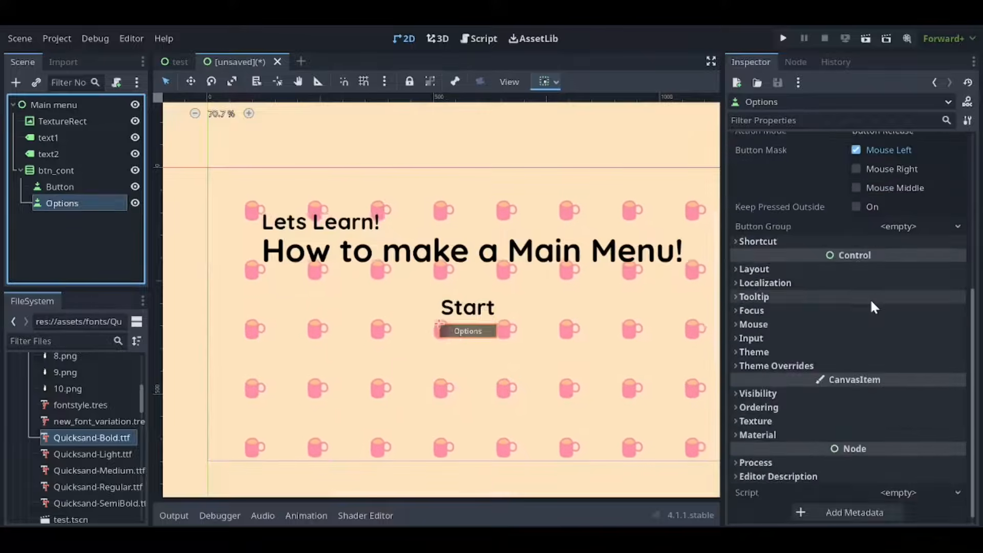
pyautogui.scroll(5, 870, 299)
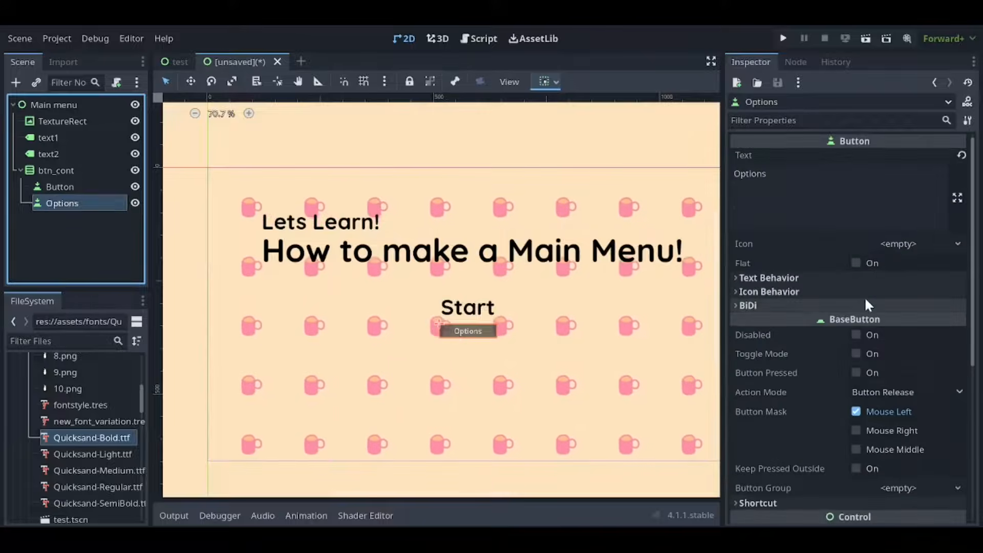
pyautogui.click(856, 263)
# Step: Override the Options button's font with Quicksand-Bold.ttf from the project files
pyautogui.scroll(-5, 832, 278)
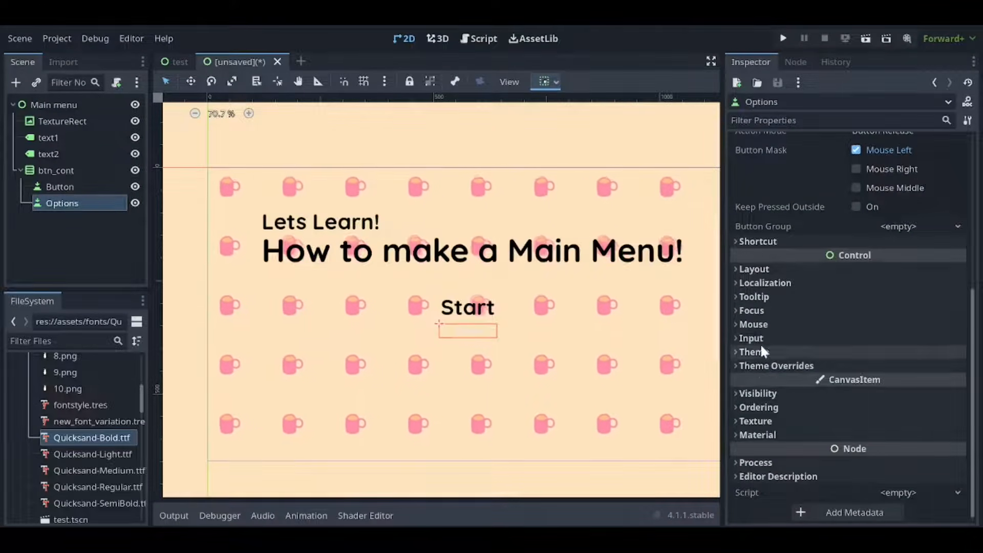
pyautogui.click(773, 366)
pyautogui.click(760, 412)
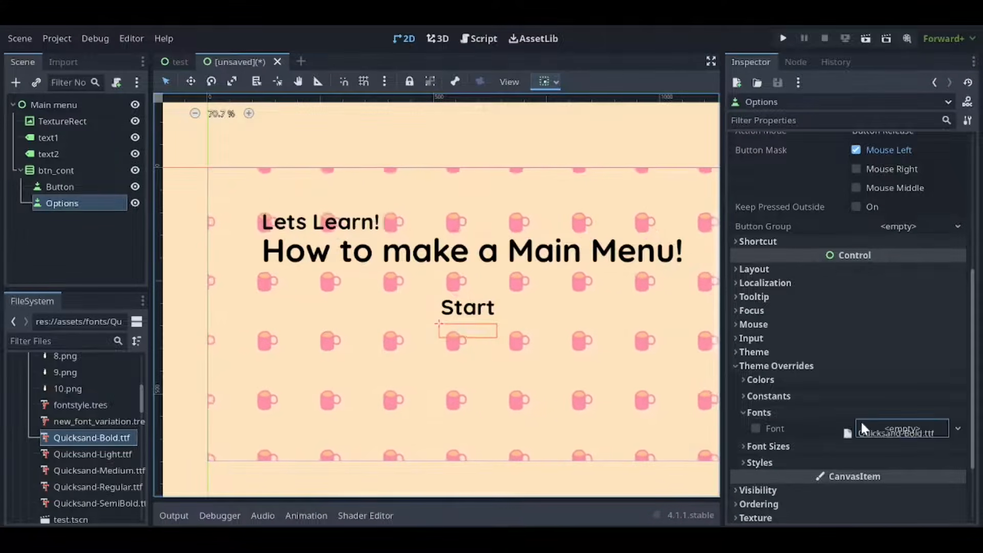
pyautogui.moveTo(862, 427); pyautogui.dragTo(888, 434)
# Step: Override the Options button's font size with 48 px
pyautogui.scroll(-5, 860, 412)
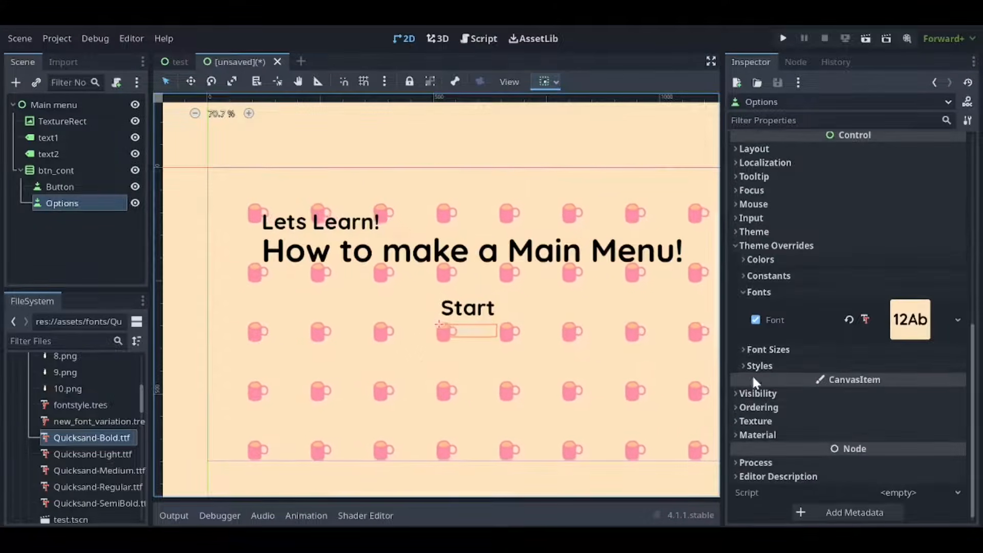
pyautogui.click(765, 351)
pyautogui.click(894, 366)
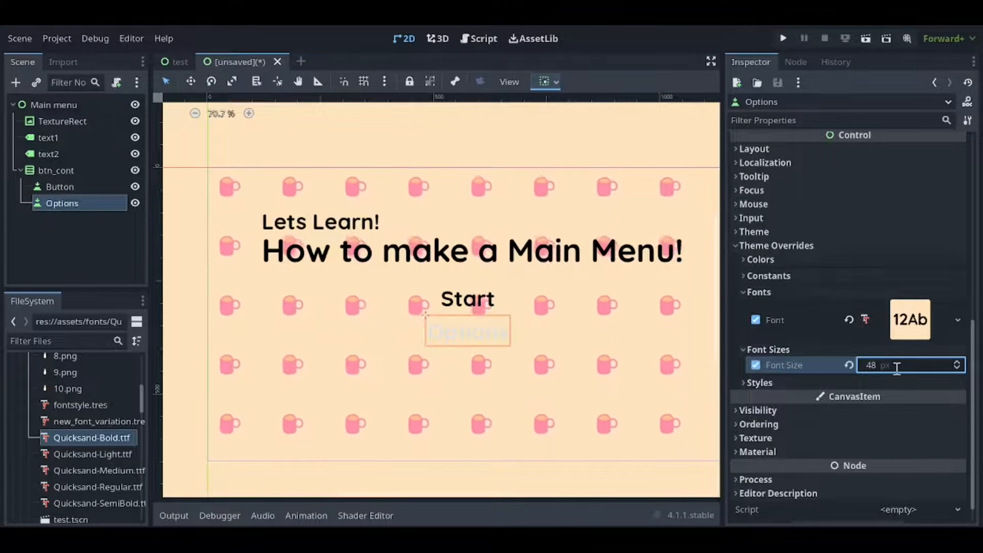
# Step: Override the Options button's font color with black and its font hover color with white
pyautogui.click(787, 258)
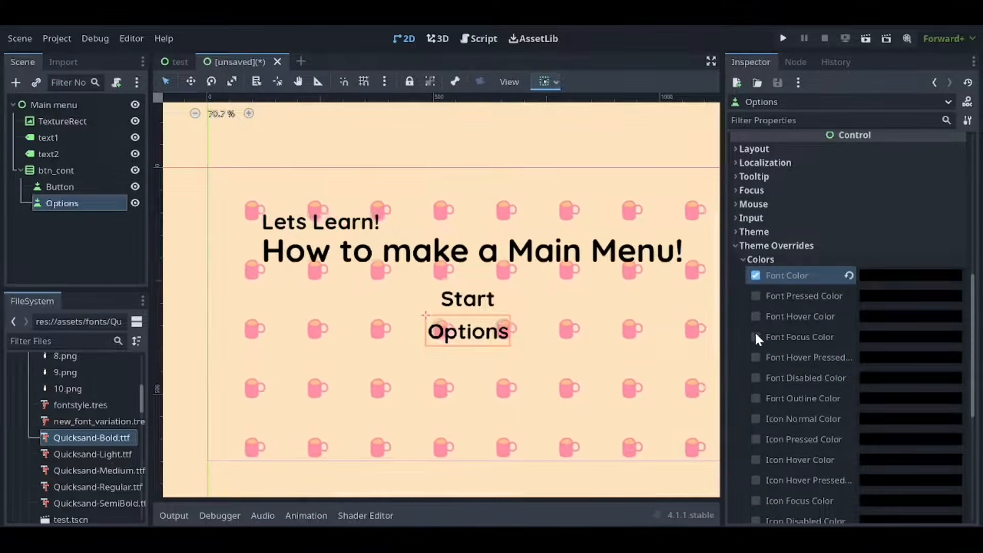
pyautogui.click(756, 316)
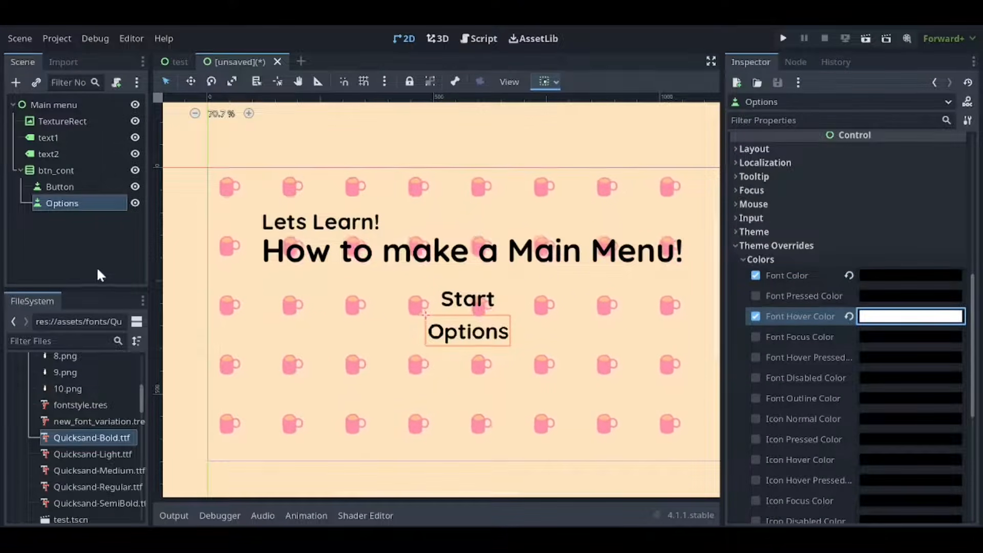
# Step: Set the Options button's texture filter to Linear
pyautogui.scroll(-4, 473, 340)
pyautogui.scroll(-6, 862, 336)
pyautogui.click(756, 422)
pyautogui.click(877, 437)
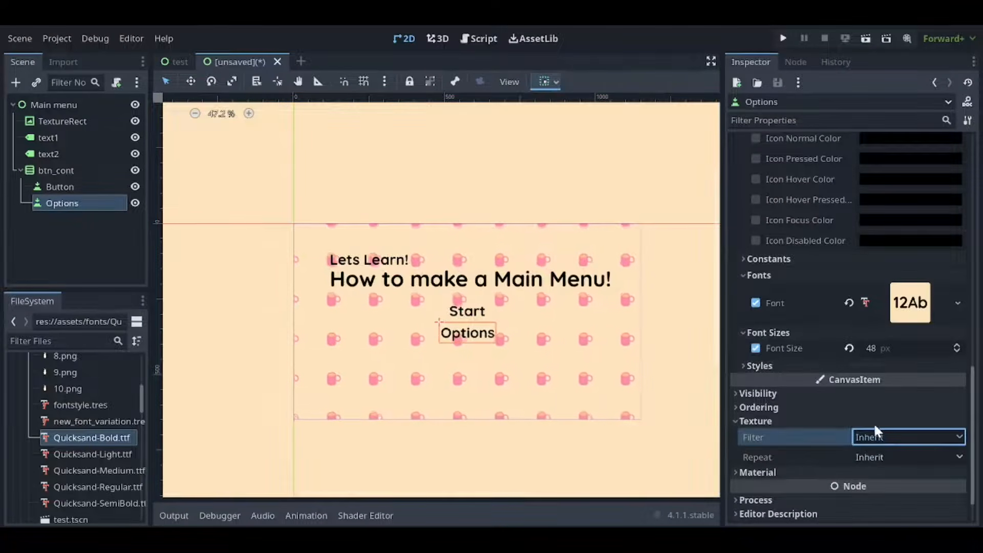
pyautogui.click(869, 451)
pyautogui.scroll(10, 507, 349)
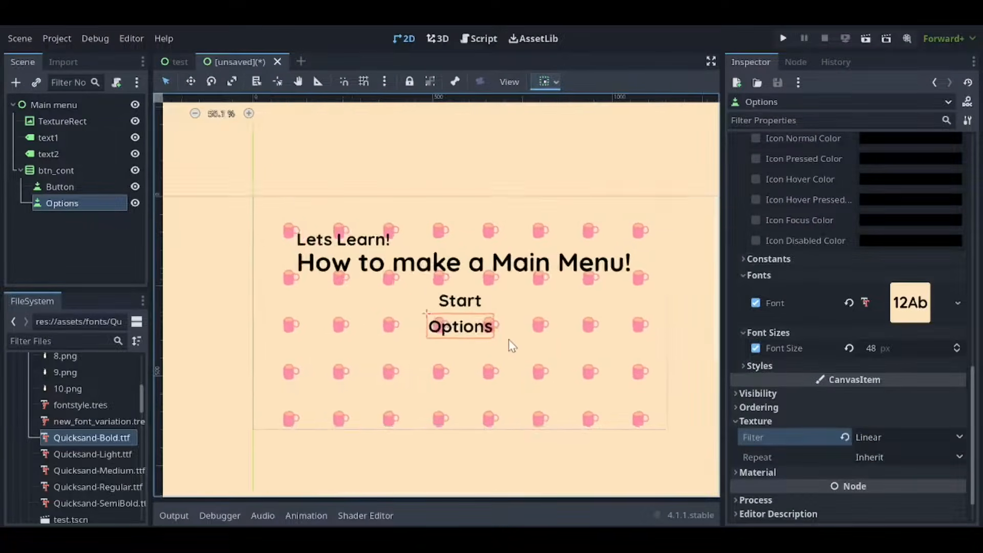
pyautogui.scroll(1, 446, 336)
pyautogui.scroll(-1, 505, 321)
# Step: Deselect all nodes and save the scene as main_menu.tscn
pyautogui.click(63, 238)
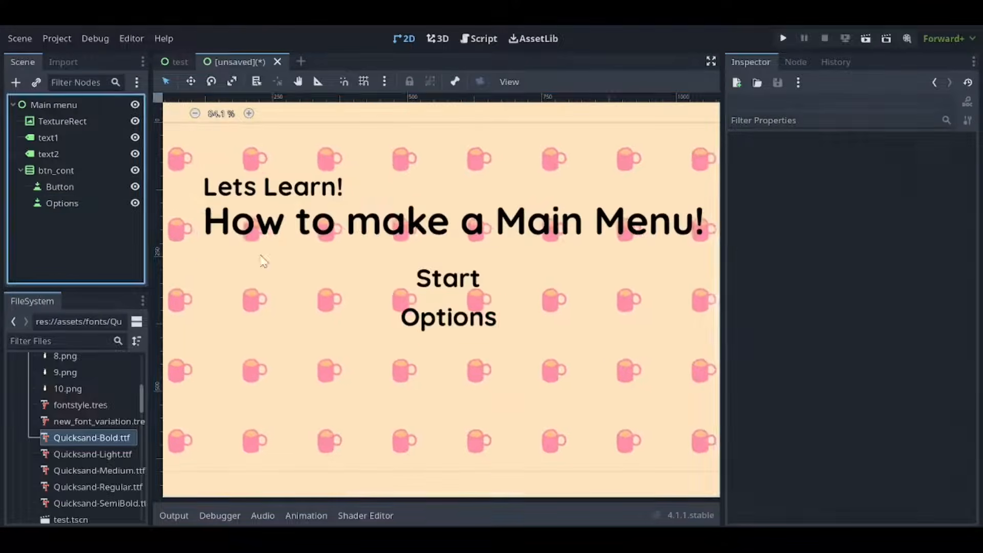
pyautogui.scroll(-1, 616, 270)
pyautogui.scroll(-5, 619, 261)
pyautogui.scroll(5, 558, 258)
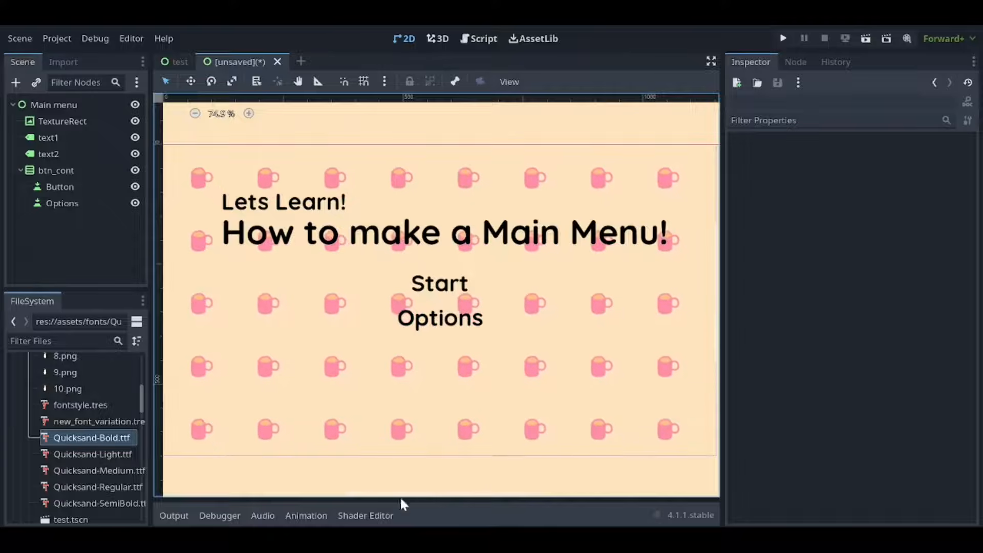
pyautogui.hotkey('ctrl', 's')
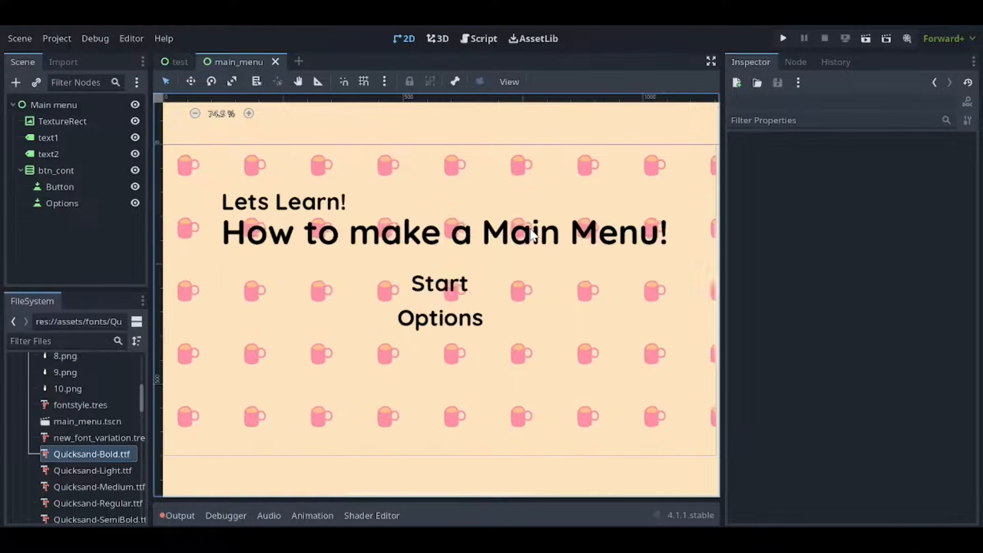
# Step: Run the current main menu scene to test it, stop it and collapse the output log
pyautogui.press('F6')
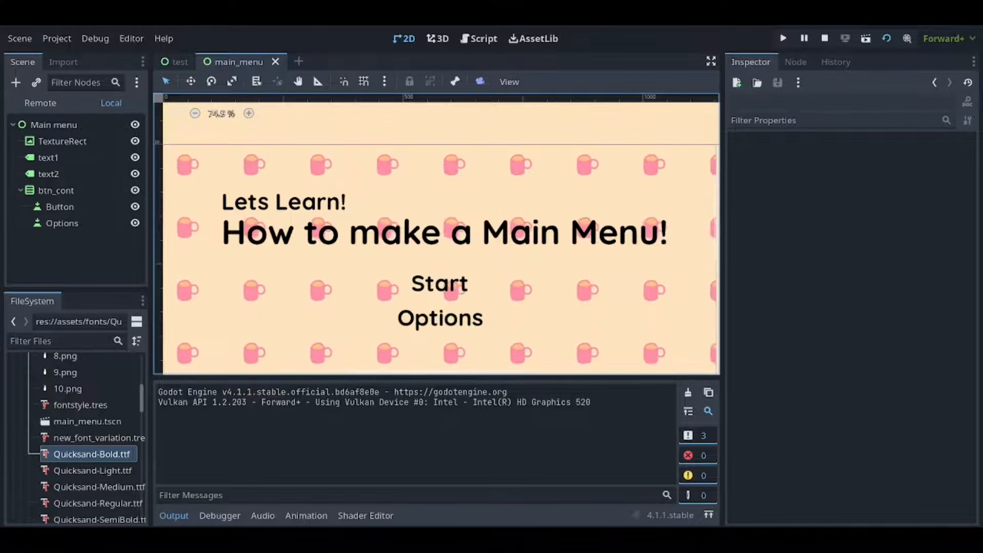
pyautogui.press('F8')
pyautogui.click(176, 513)
pyautogui.scroll(-2, 376, 310)
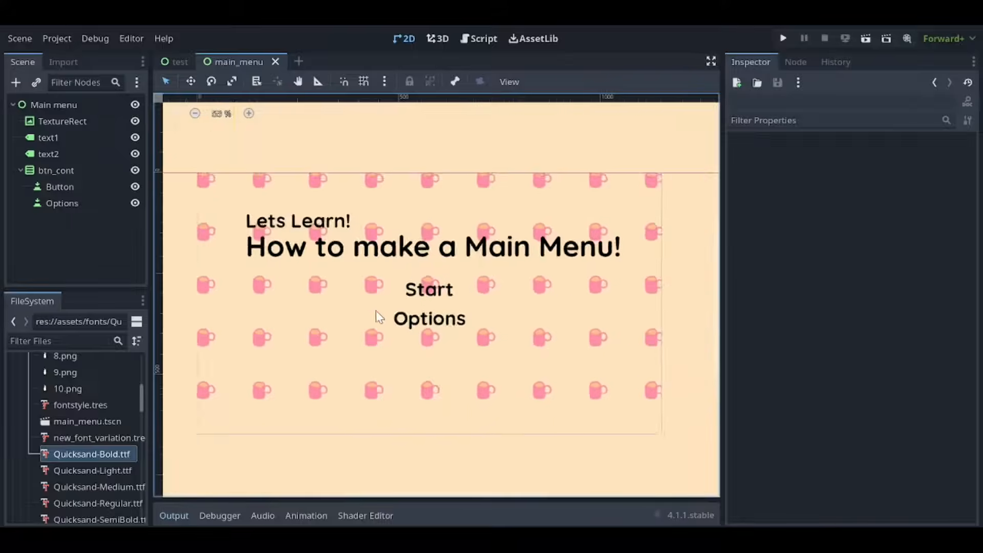